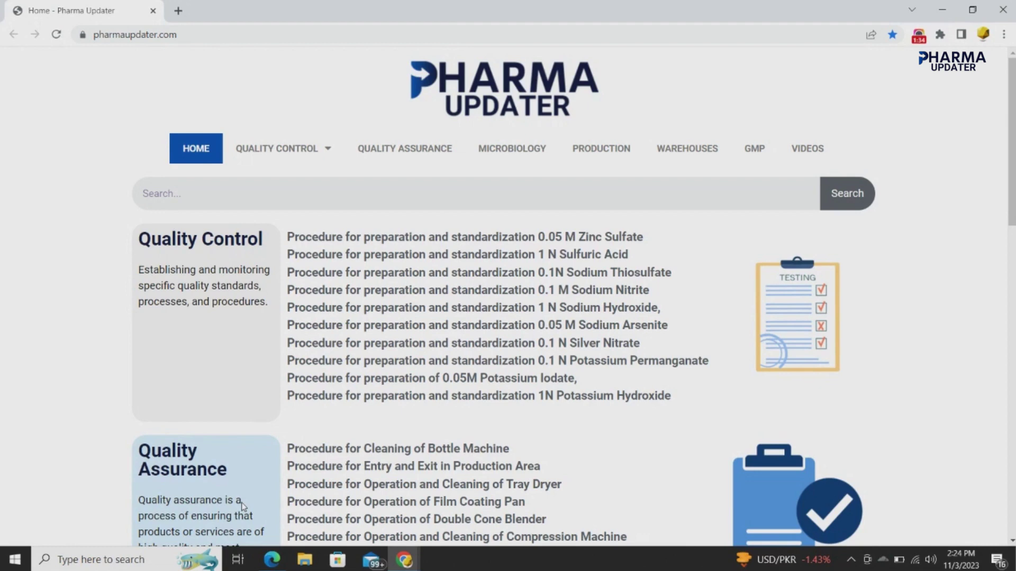
- Open the SwissADME site at swissadme.ch/index.php in a new browser tab
{"action": "left_click", "coordinate": [179, 16]}
{"action": "left_click", "coordinate": [180, 31]}
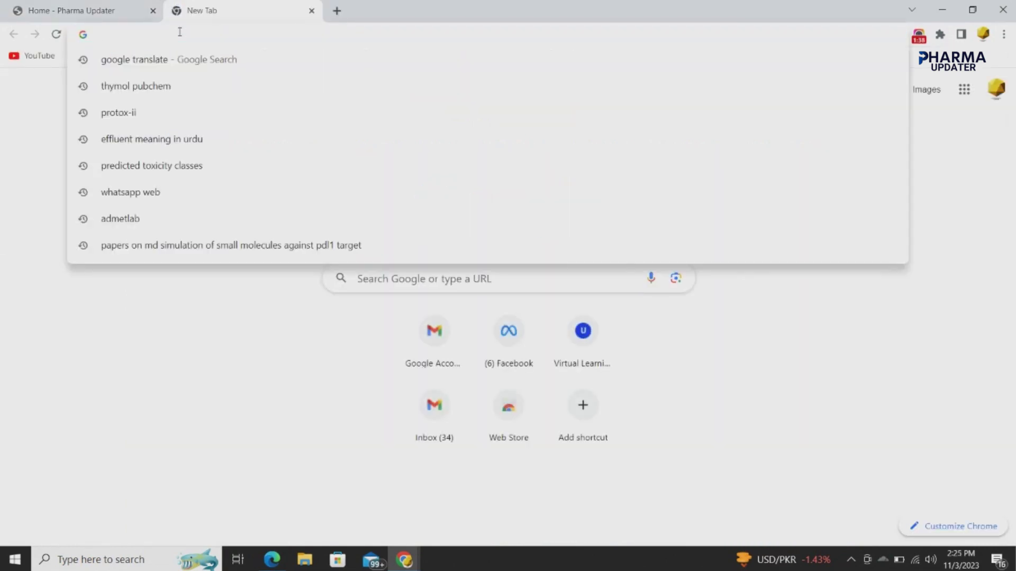
{"action": "type", "text": "swissadme.ch/index.php"}
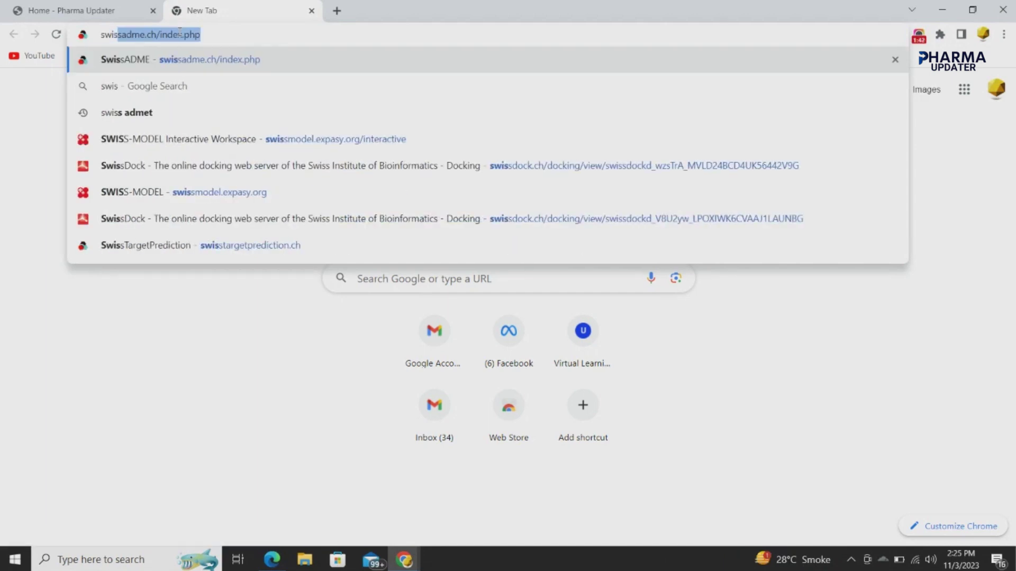
{"action": "key", "text": "Return"}
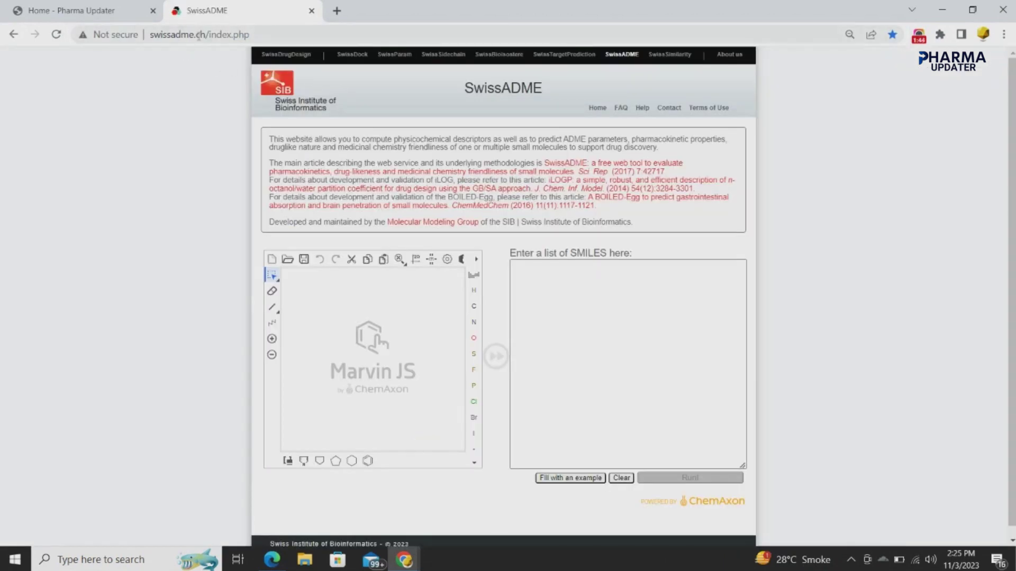
{"action": "left_click", "coordinate": [337, 11]}
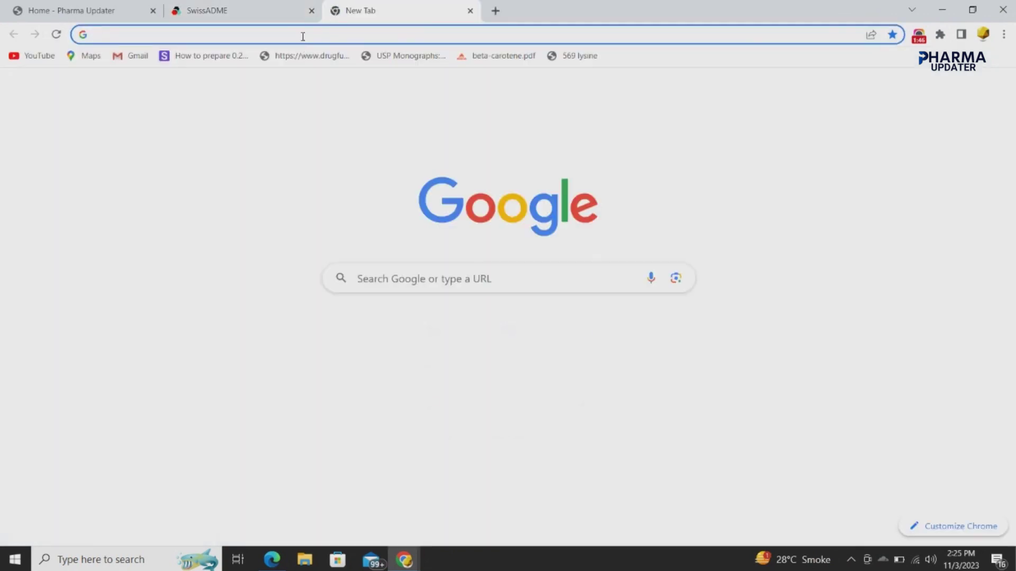
{"action": "left_click", "coordinate": [470, 10]}
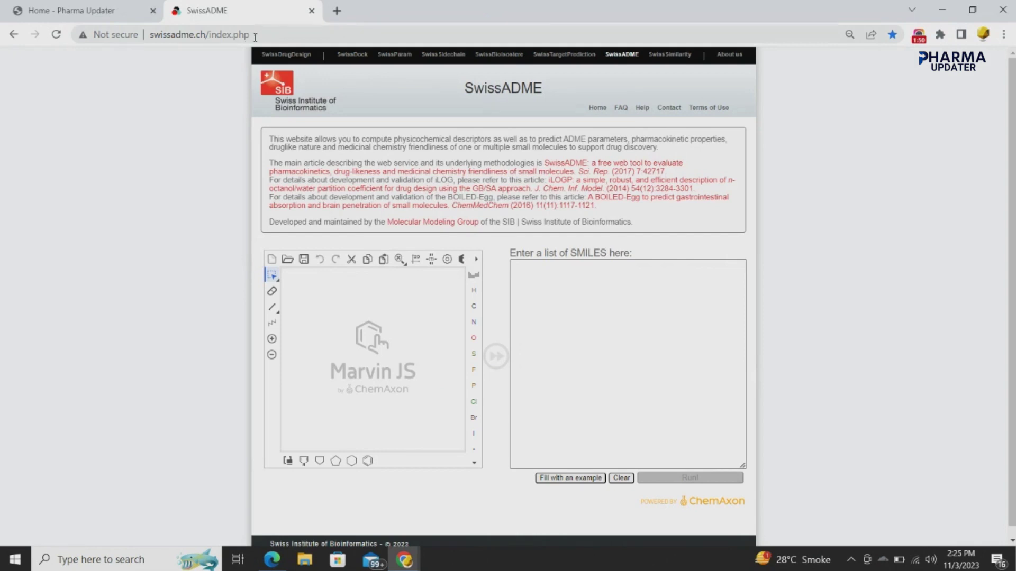
- Open the Google home page in a new browser tab and search for "swissadme"
{"action": "left_click", "coordinate": [338, 12]}
{"action": "type", "text": "oo"}
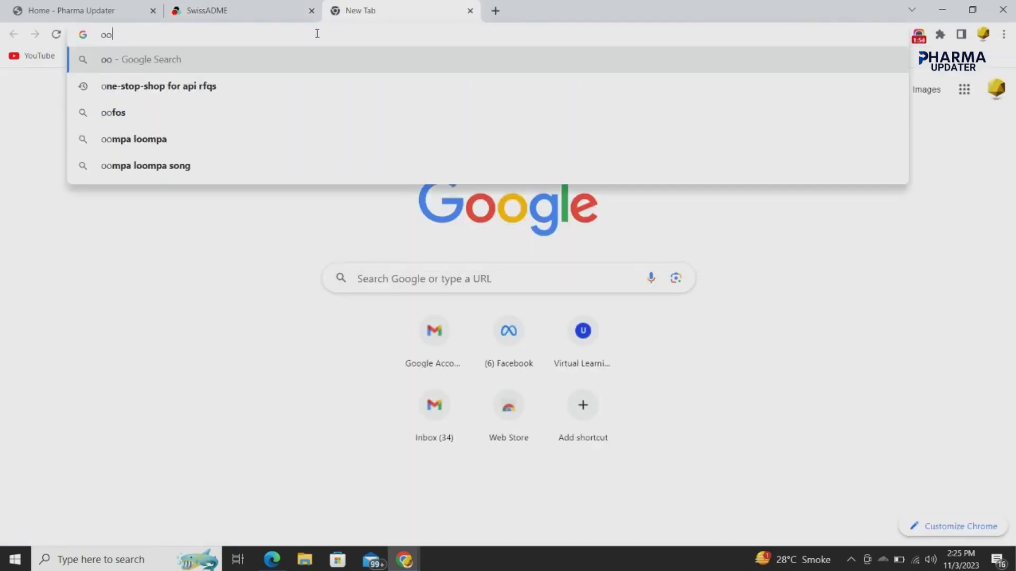
{"action": "key", "text": "Escape"}
{"action": "type", "text": "goo"}
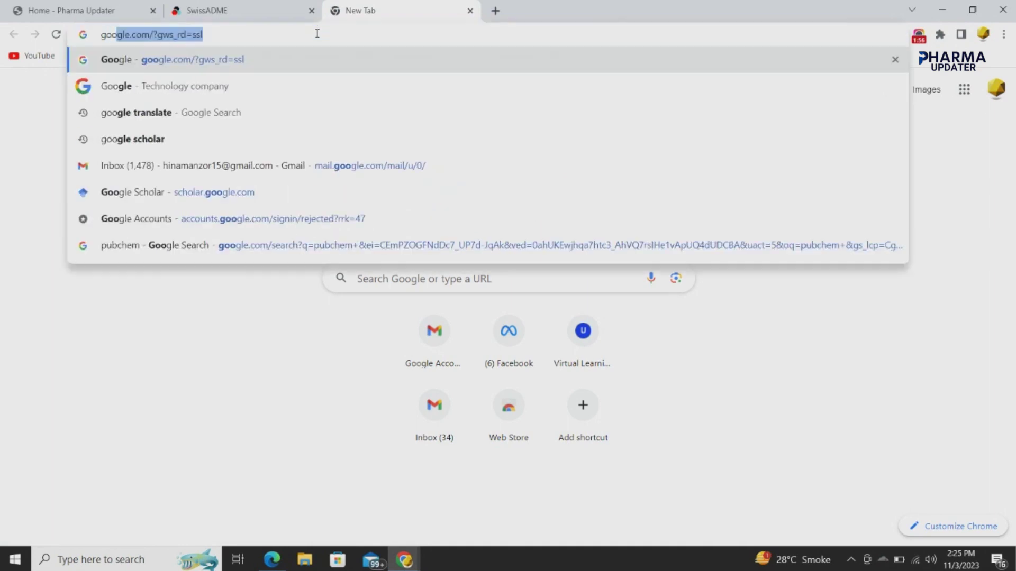
{"action": "key", "text": "Return"}
{"action": "left_click", "coordinate": [368, 245]}
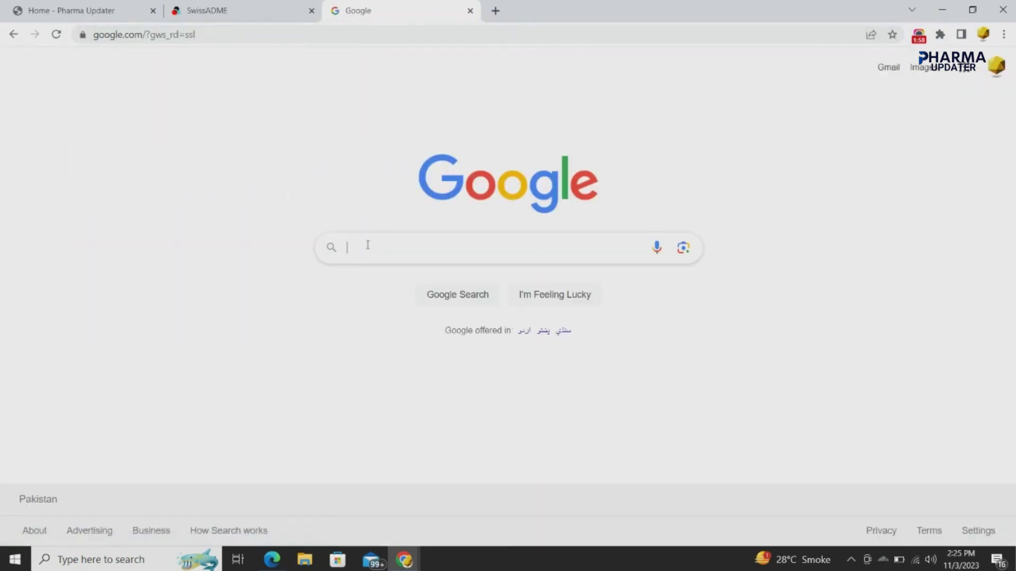
{"action": "type", "text": "swiss"}
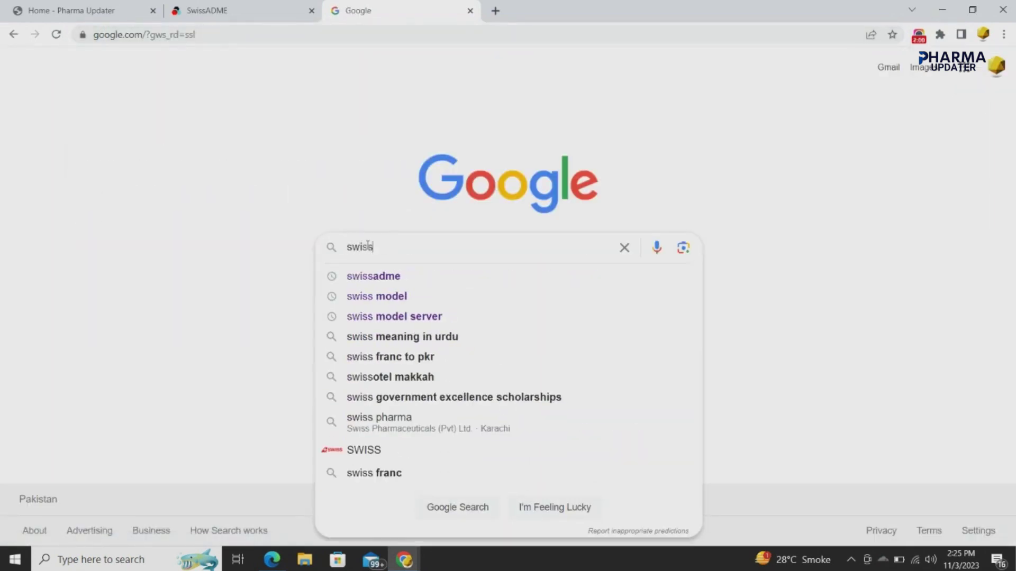
{"action": "left_click", "coordinate": [396, 286]}
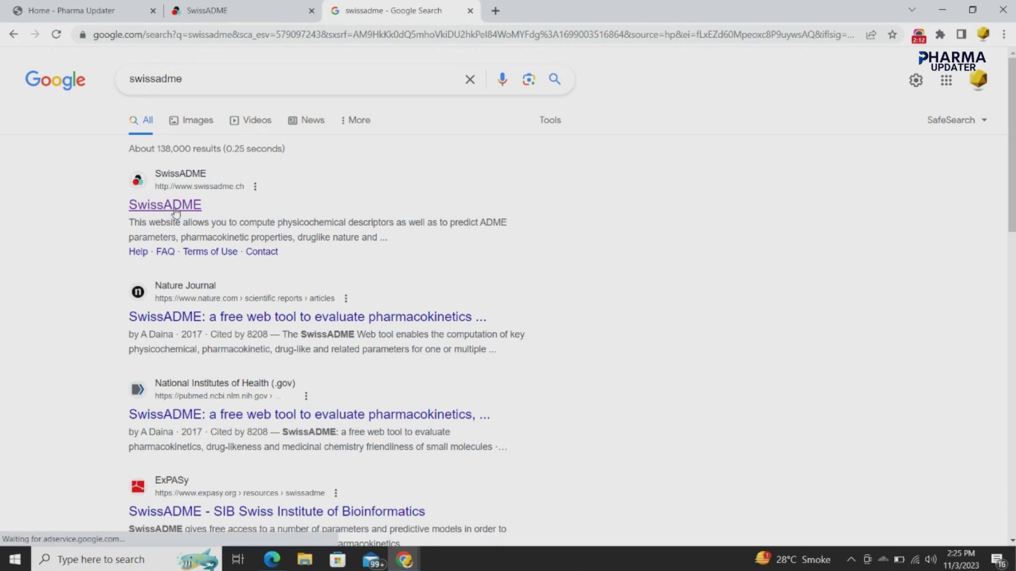
- Open the SwissADME search result in its own tab and close the earlier SwissADME tab
{"action": "right_click", "coordinate": [176, 210]}
{"action": "left_click", "coordinate": [233, 217]}
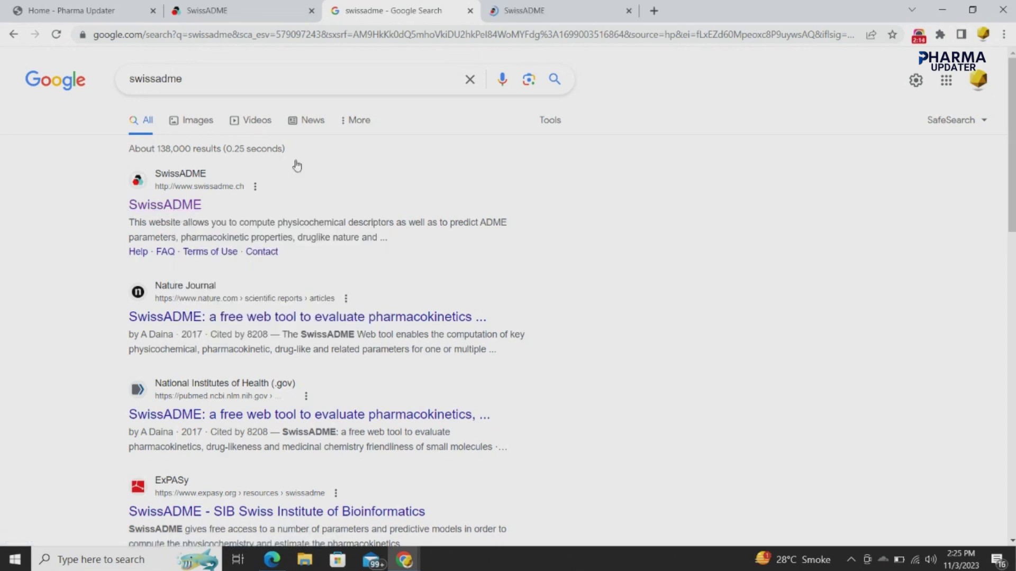
{"action": "left_click", "coordinate": [536, 20]}
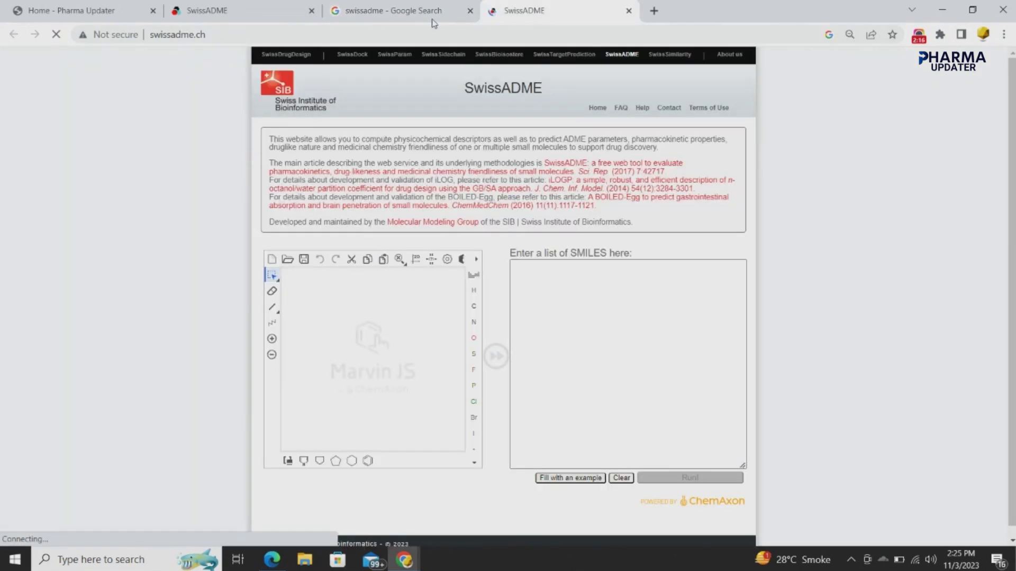
{"action": "left_click", "coordinate": [311, 11]}
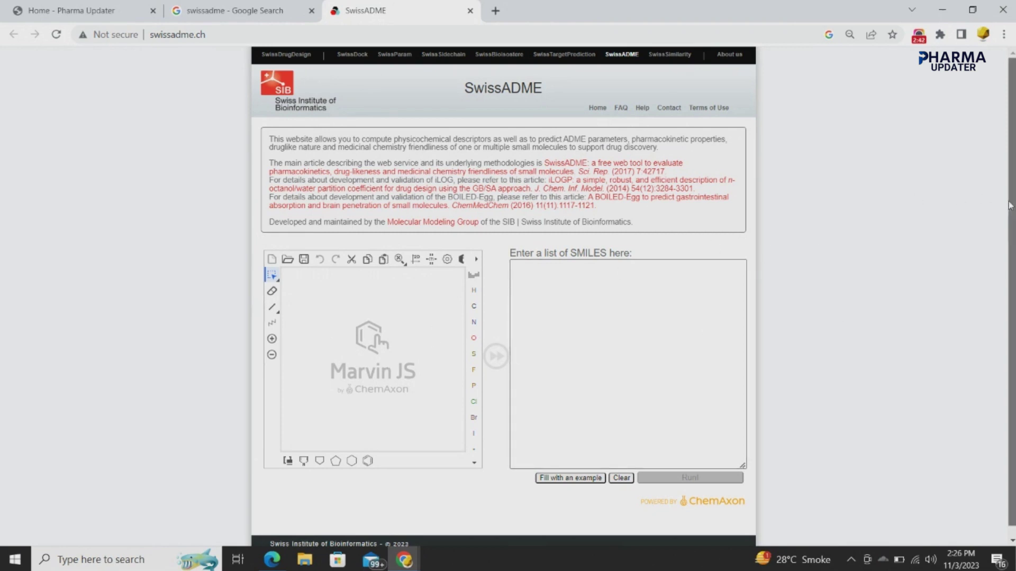
{"action": "scroll", "coordinate": [1009, 206], "scroll_direction": "down", "scroll_amount": 1}
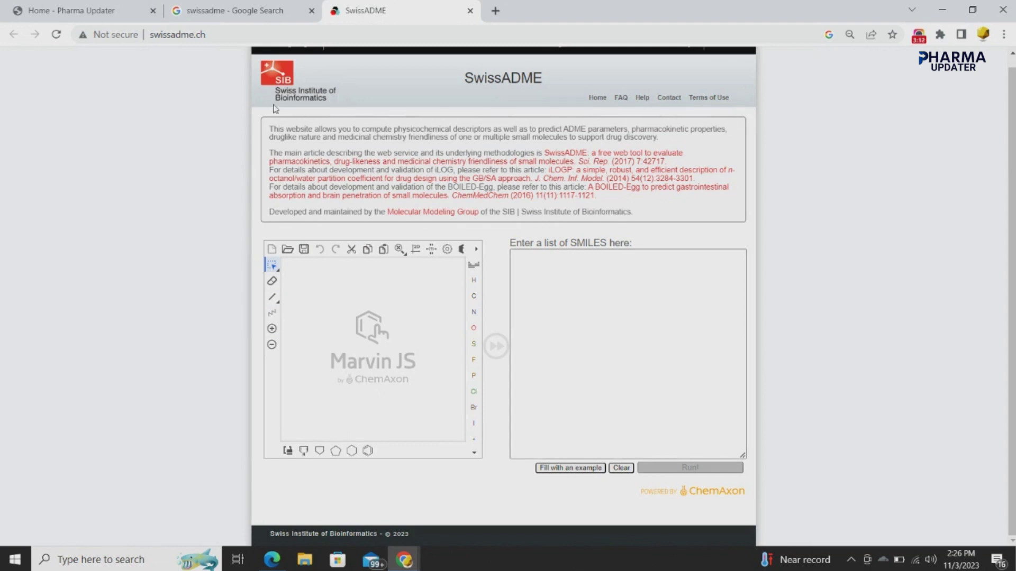
- Search Google for "thymol pubchem" in the existing results tab and open PubChem's Thymol compound page
{"action": "left_click", "coordinate": [252, 12]}
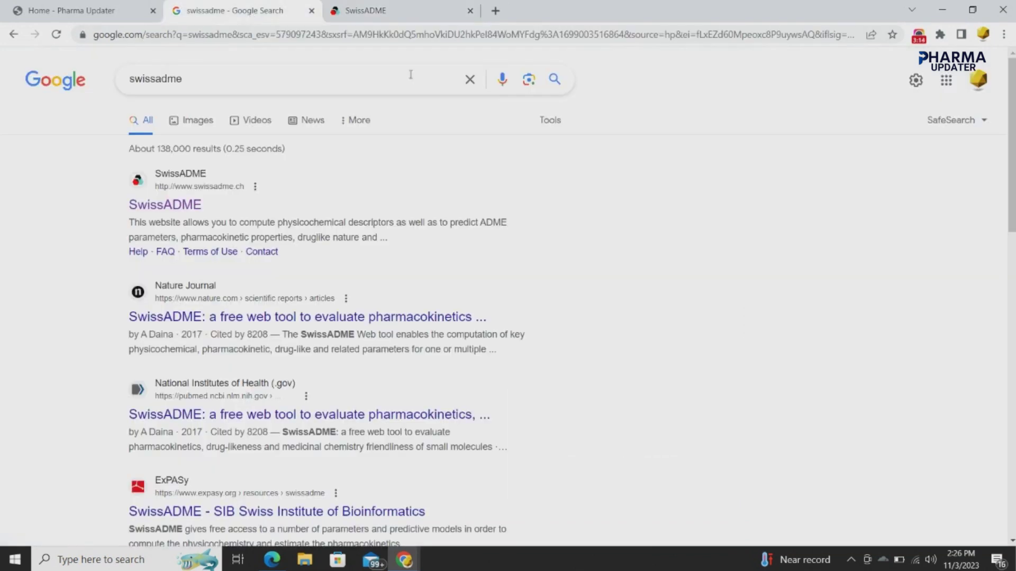
{"action": "left_click", "coordinate": [469, 80]}
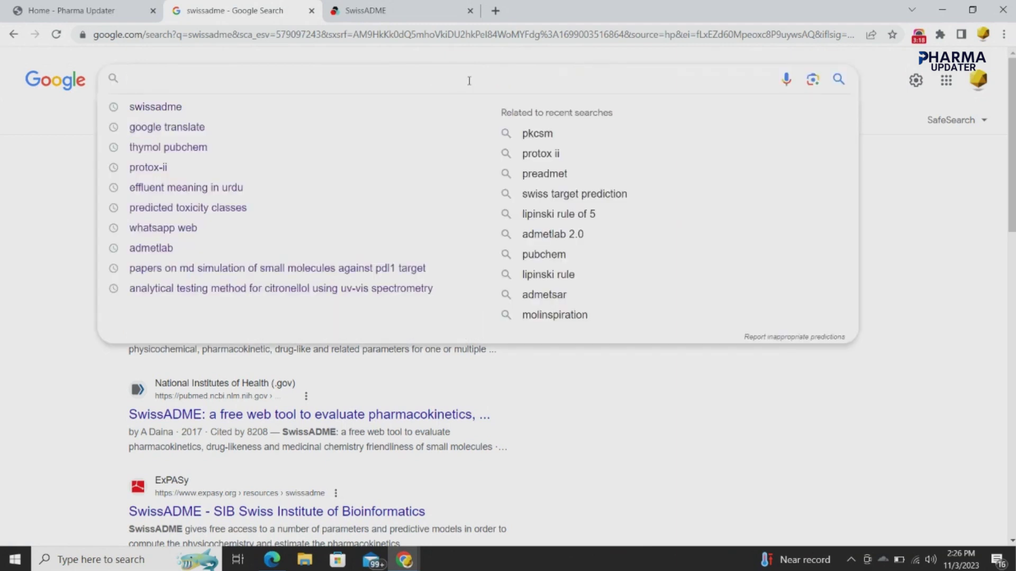
{"action": "type", "text": "thy"}
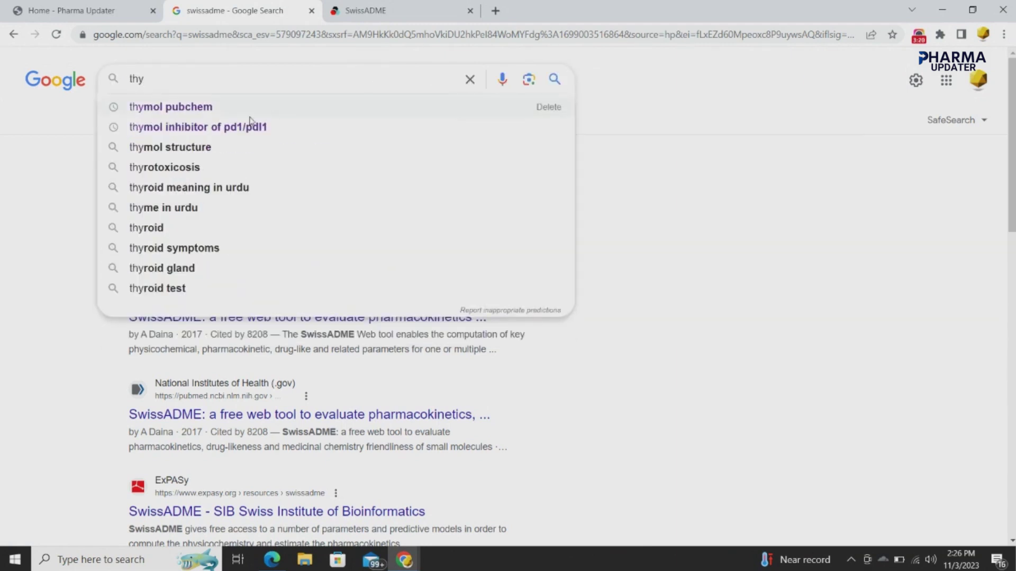
{"action": "left_click", "coordinate": [175, 107]}
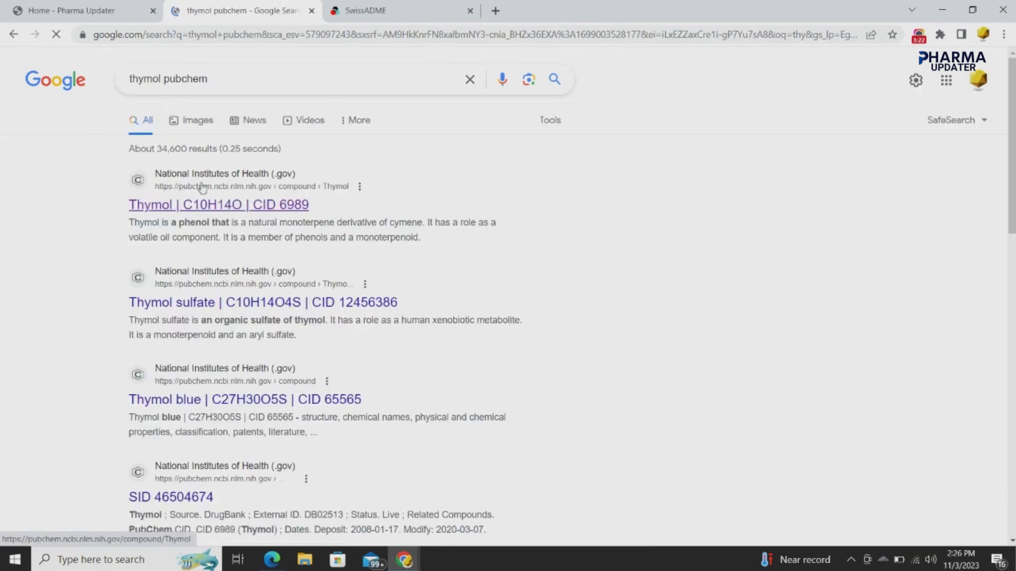
{"action": "left_click", "coordinate": [210, 206]}
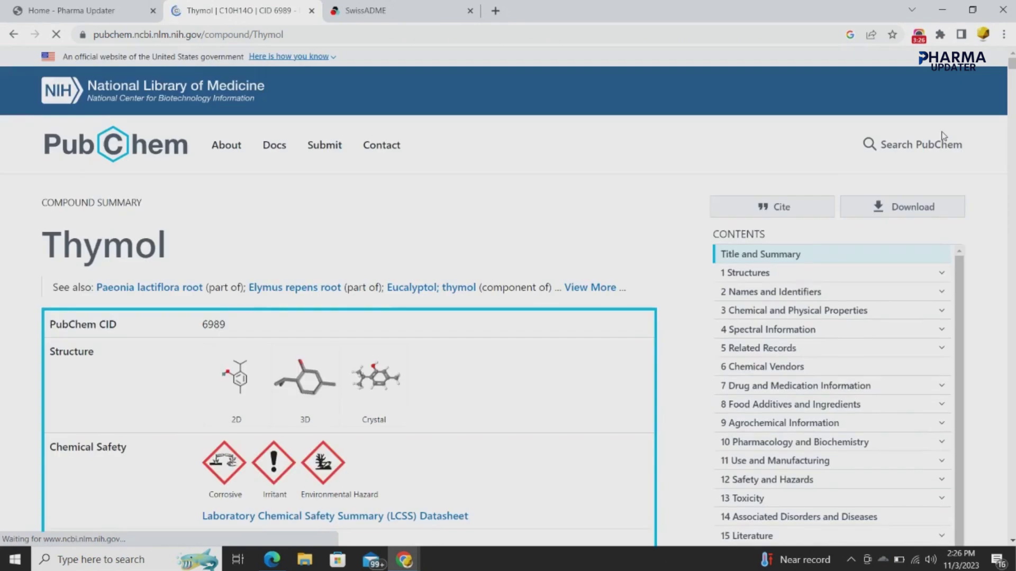
- Copy thymol's Canonical SMILES string, CC1=CC(=C(C=C1)C(C)C)O, from section 2.1.4 of the PubChem page
{"action": "left_click_drag", "start_coordinate": [1011, 62], "coordinate": [1013, 81]}
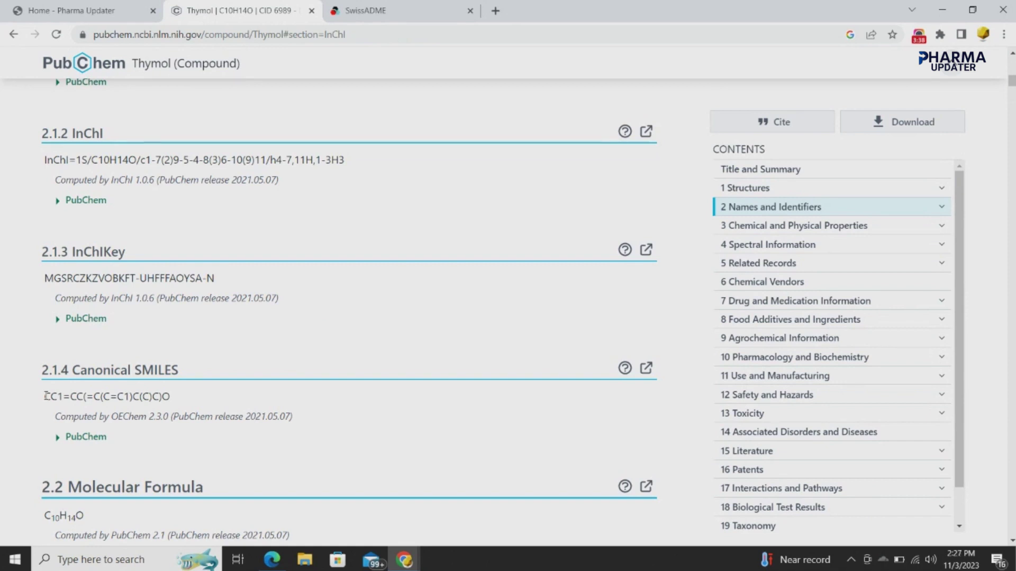
{"action": "left_click_drag", "start_coordinate": [45, 396], "coordinate": [169, 406]}
{"action": "key", "text": "ctrl+c"}
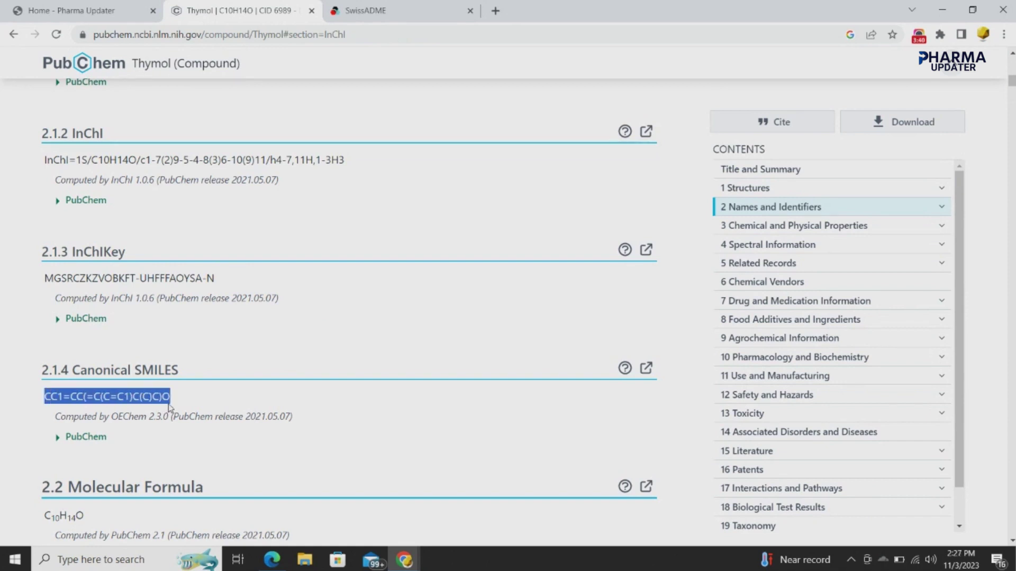
- Paste the thymol SMILES into SwissADME's SMILES list, run the prediction and review the Molecule 1 results
{"action": "left_click", "coordinate": [389, 11]}
{"action": "left_click", "coordinate": [560, 276]}
{"action": "key", "text": "ctrl+v"}
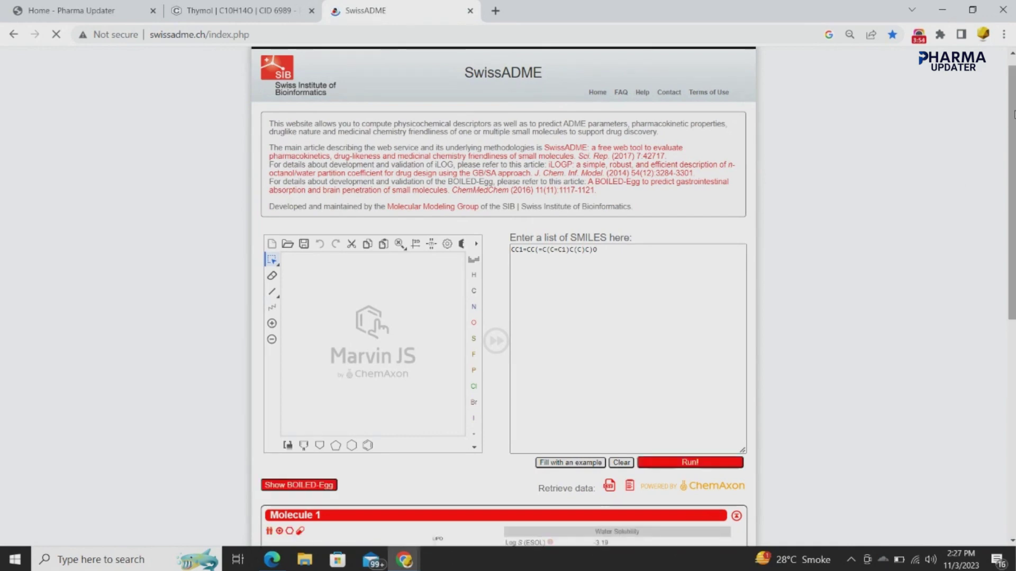
{"action": "left_click_drag", "start_coordinate": [1014, 115], "coordinate": [1014, 332]}
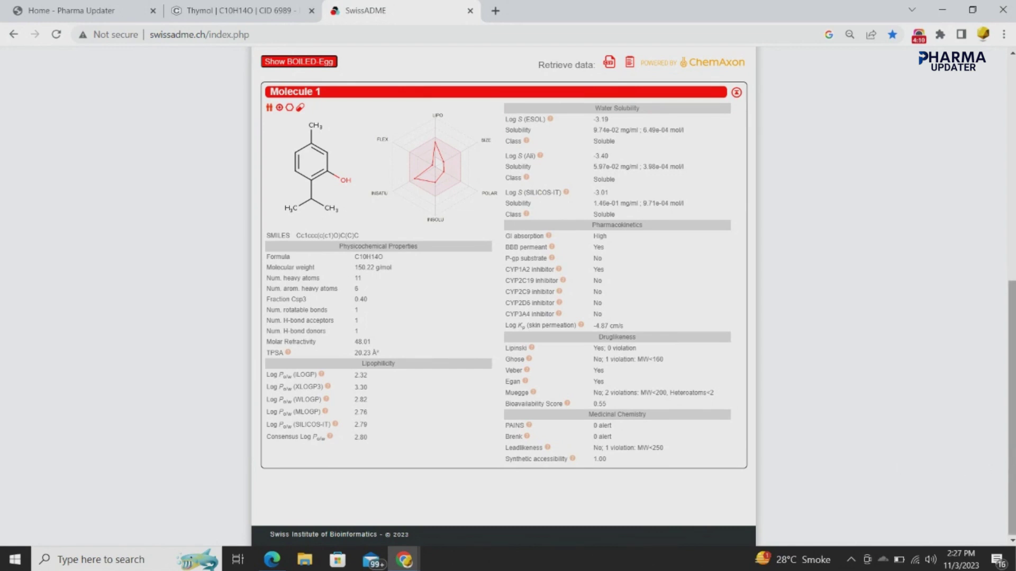
{"action": "left_click_drag", "start_coordinate": [1014, 474], "coordinate": [1013, 362]}
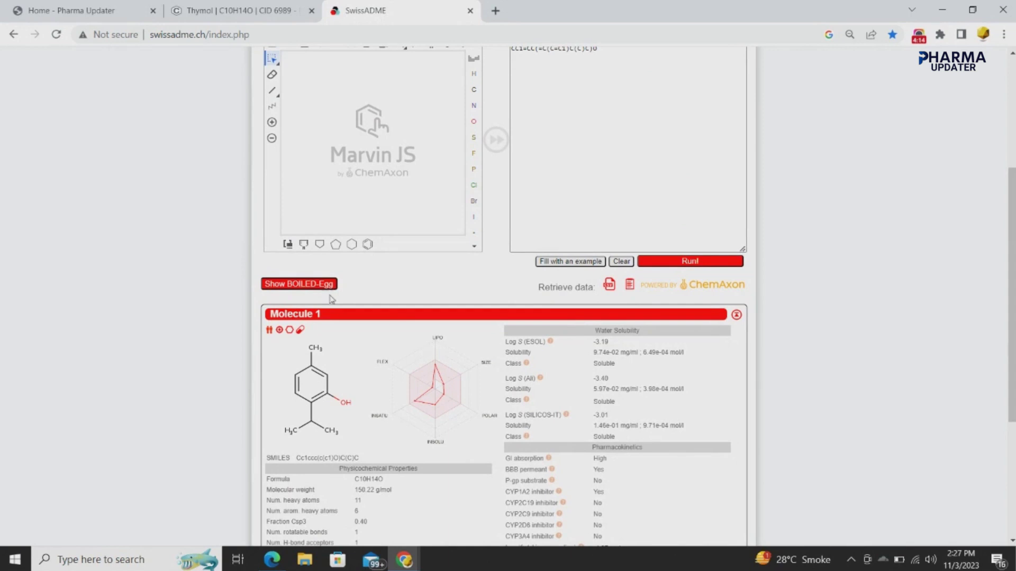
- Show the BOILED-Egg plot for thymol and examine its BBB, HIA and PGP legend
{"action": "left_click", "coordinate": [315, 289]}
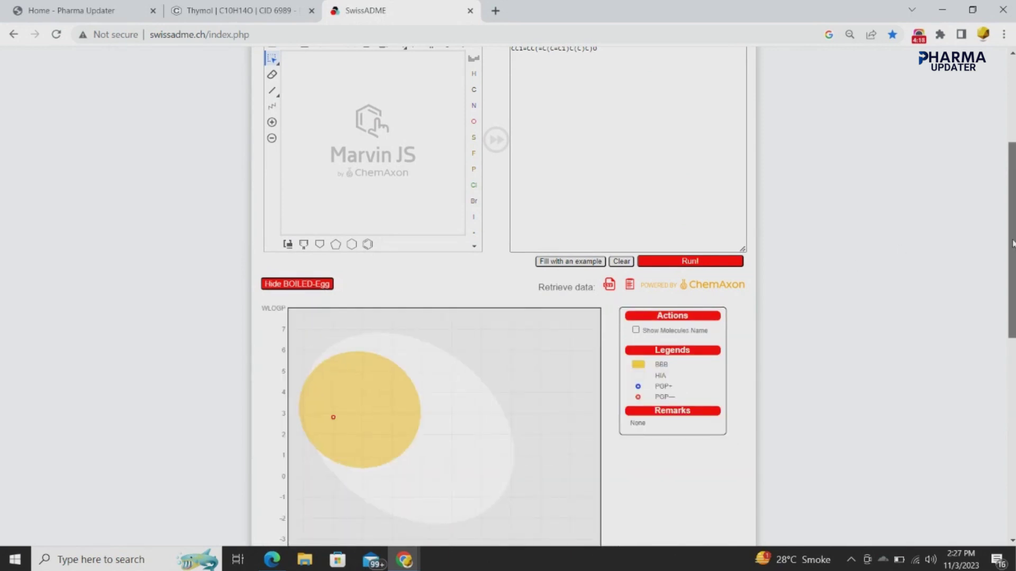
{"action": "left_click_drag", "start_coordinate": [1013, 244], "coordinate": [1014, 301]}
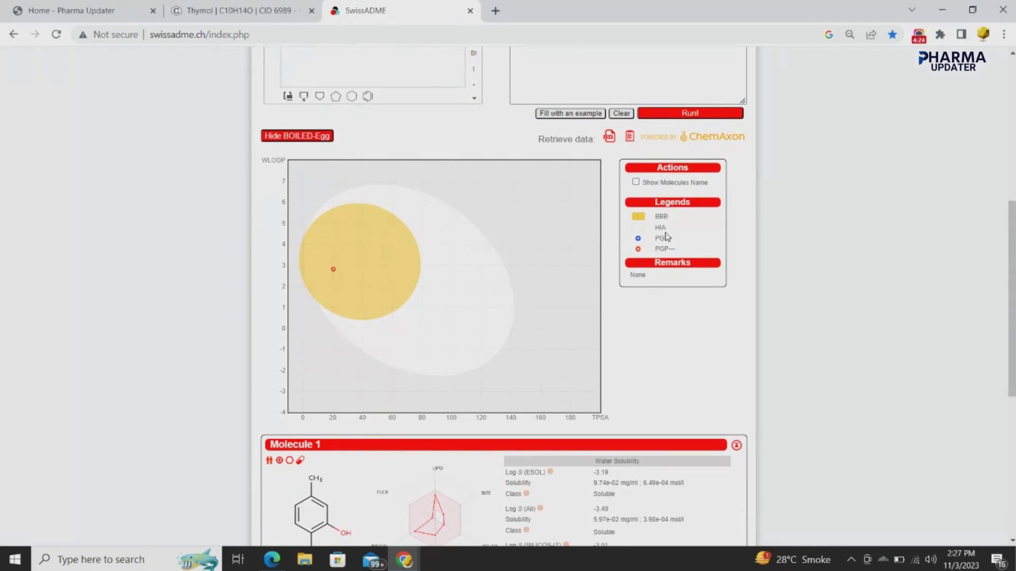
{"action": "mouse_move", "coordinate": [666, 237]}
{"action": "mouse_move", "coordinate": [639, 220]}
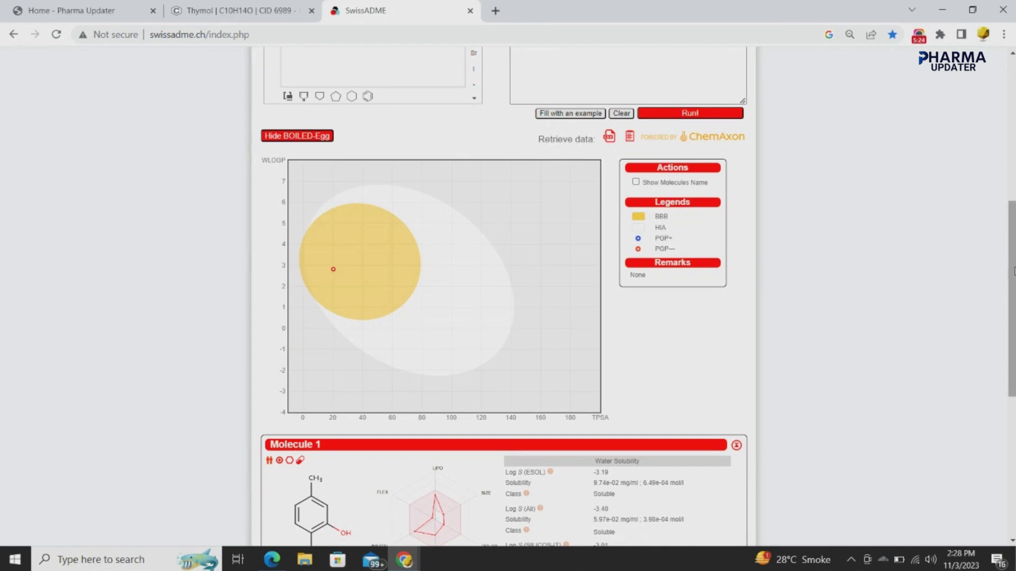
{"action": "mouse_move", "coordinate": [1011, 259]}
{"action": "left_mouse_down"}
{"action": "mouse_move", "coordinate": [1012, 269]}
{"action": "mouse_move", "coordinate": [1012, 246]}
{"action": "left_mouse_up"}
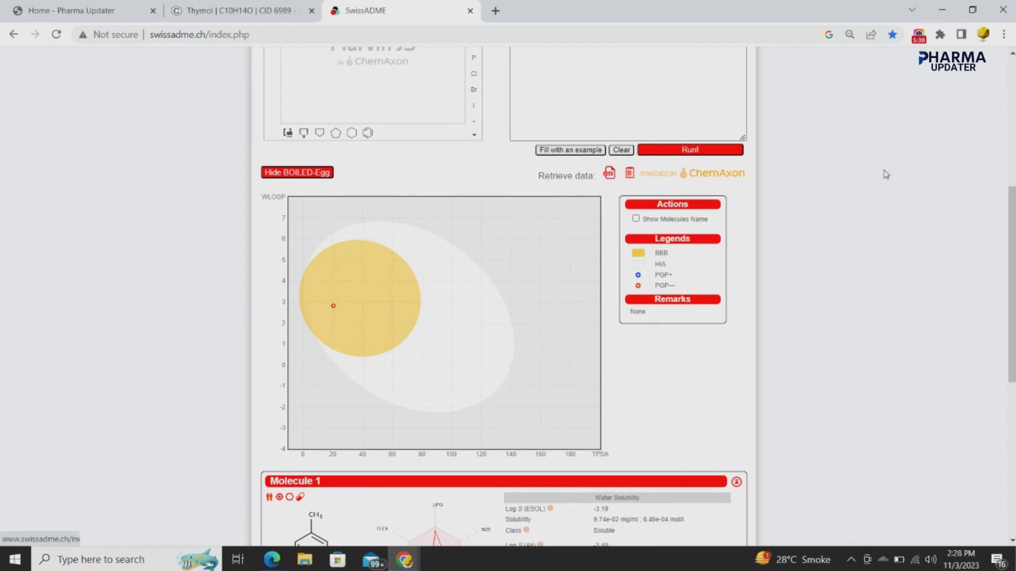
- Download the thymol prediction results as a CSV file and copy the result data to the clipboard
{"action": "left_click_drag", "start_coordinate": [1013, 227], "coordinate": [1012, 367]}
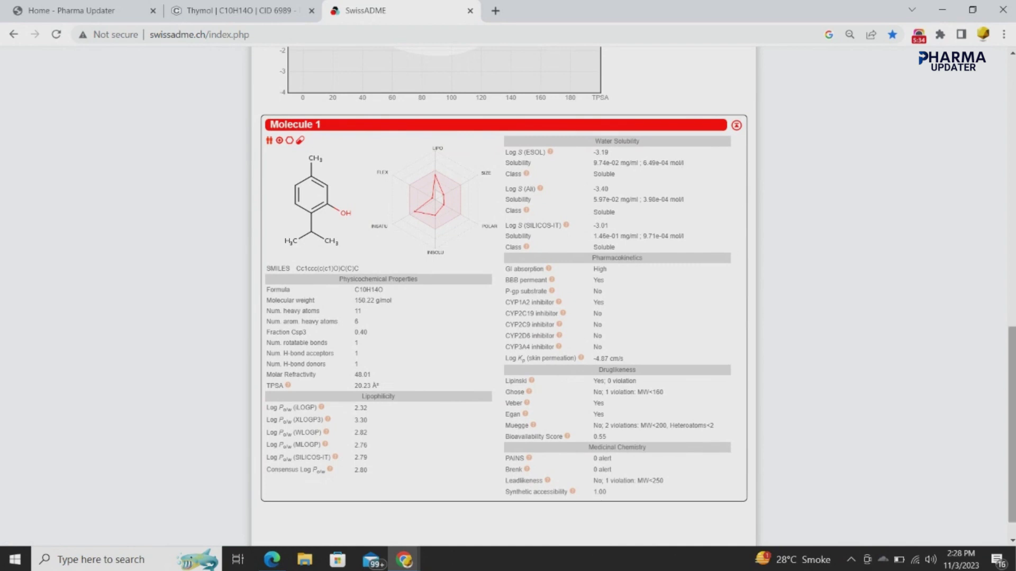
{"action": "left_click_drag", "start_coordinate": [1012, 423], "coordinate": [1011, 294]}
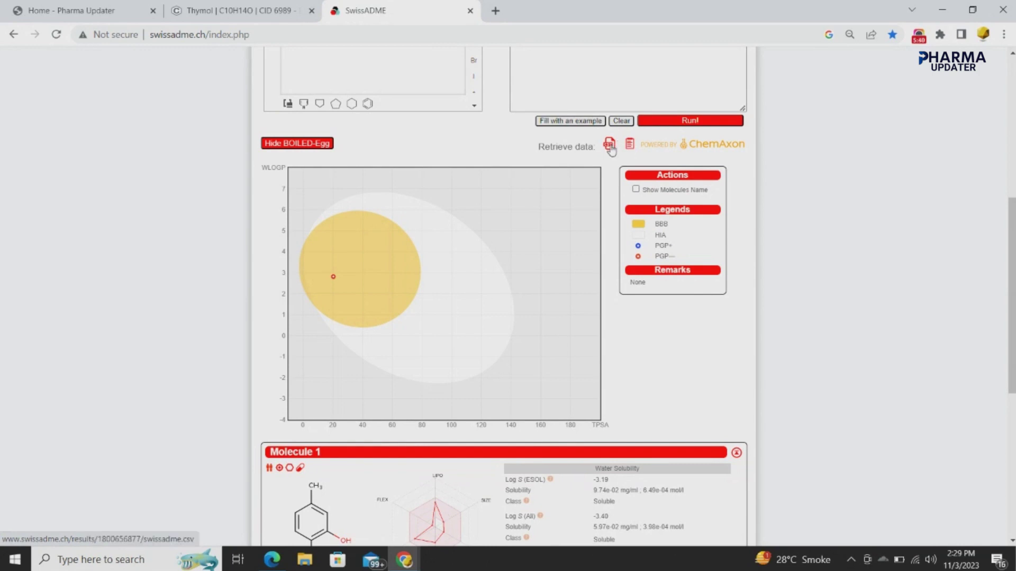
{"action": "left_click", "coordinate": [610, 148]}
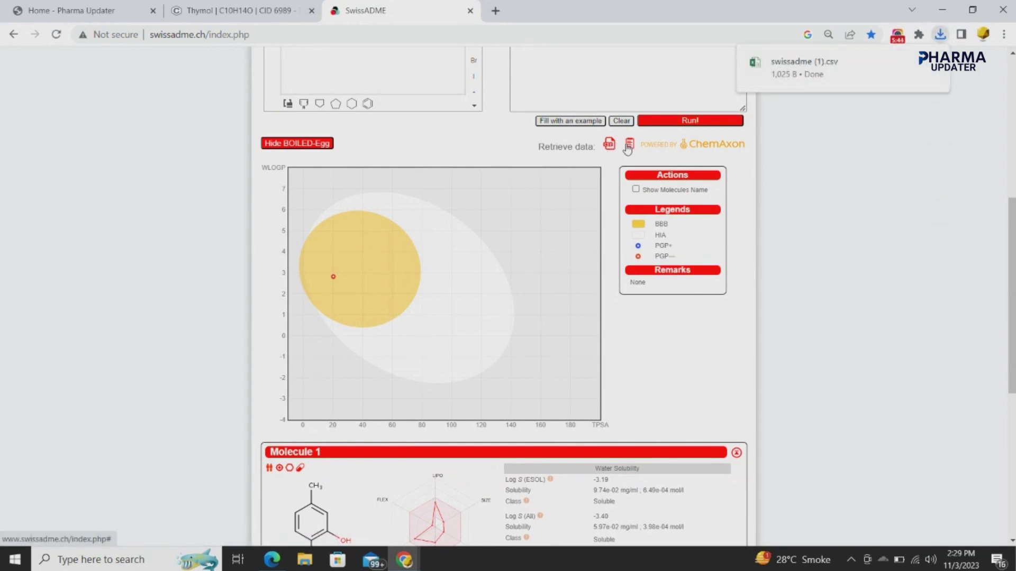
{"action": "left_click", "coordinate": [628, 148]}
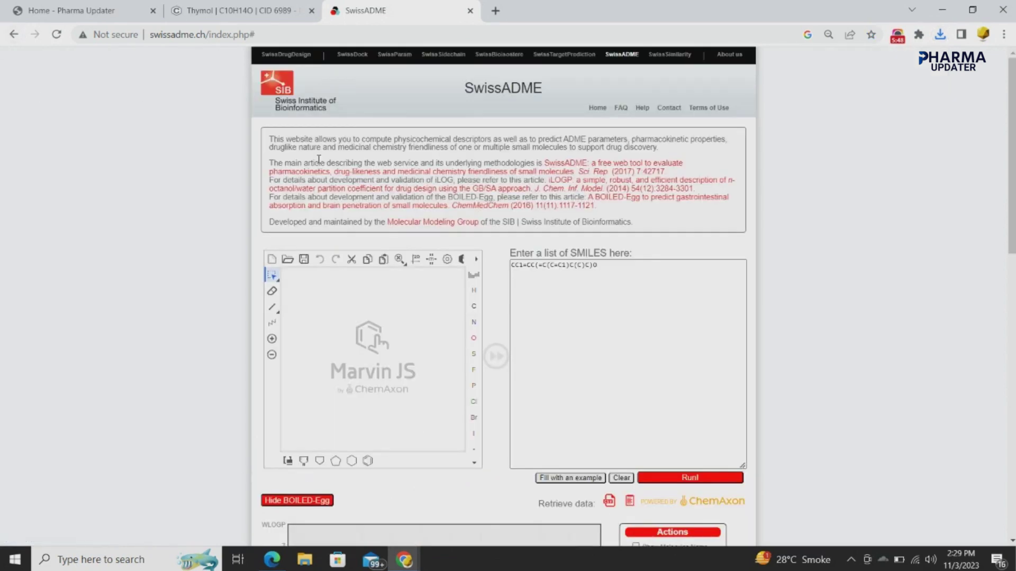
- Locate the downloaded swissadme (1).csv in its folder, open it in Excel and dismiss the Office activation wizard
{"action": "left_click_drag", "start_coordinate": [1011, 83], "coordinate": [1011, 237]}
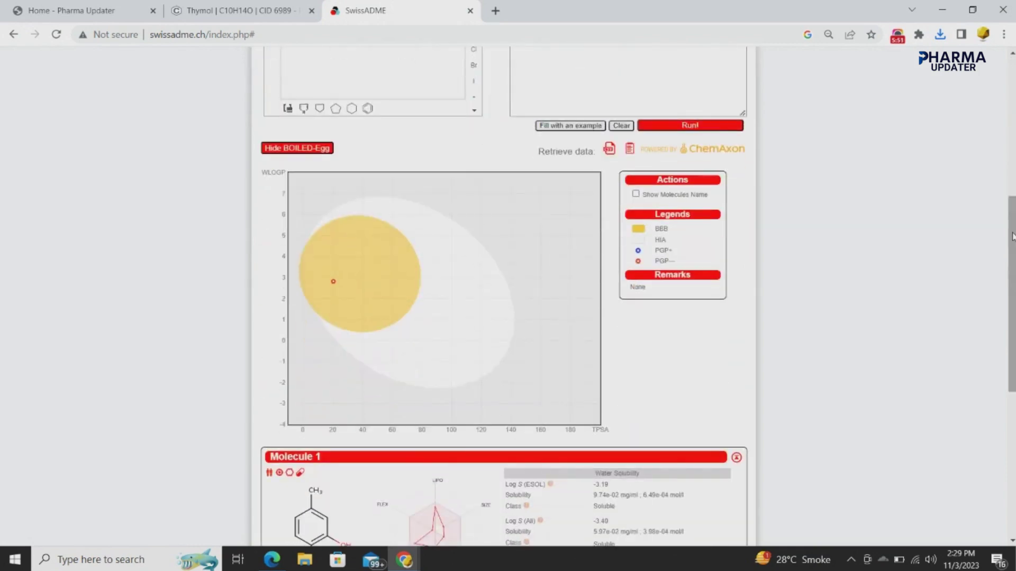
{"action": "left_click", "coordinate": [610, 151]}
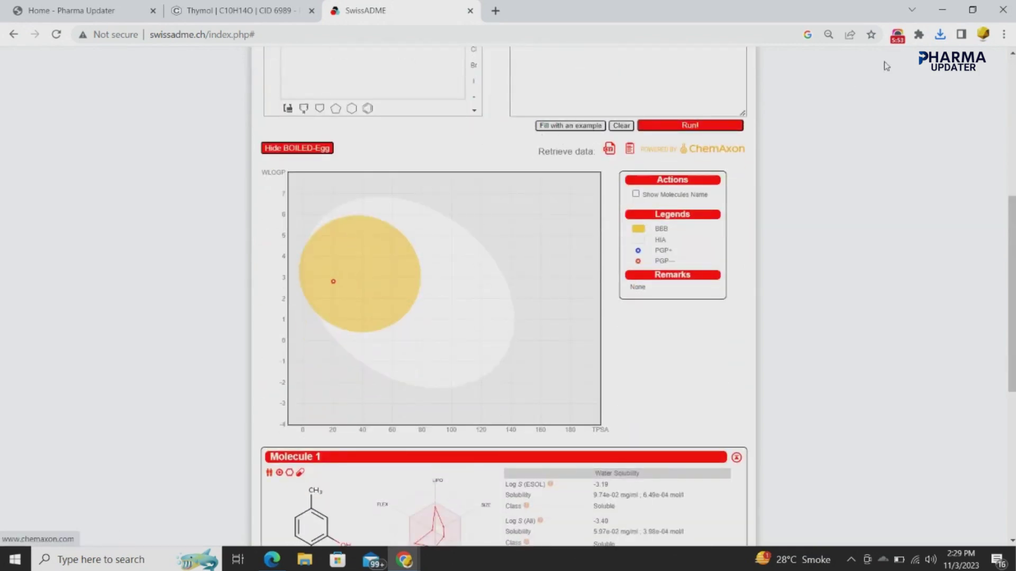
{"action": "left_click", "coordinate": [940, 35]}
{"action": "mouse_move", "coordinate": [829, 96]}
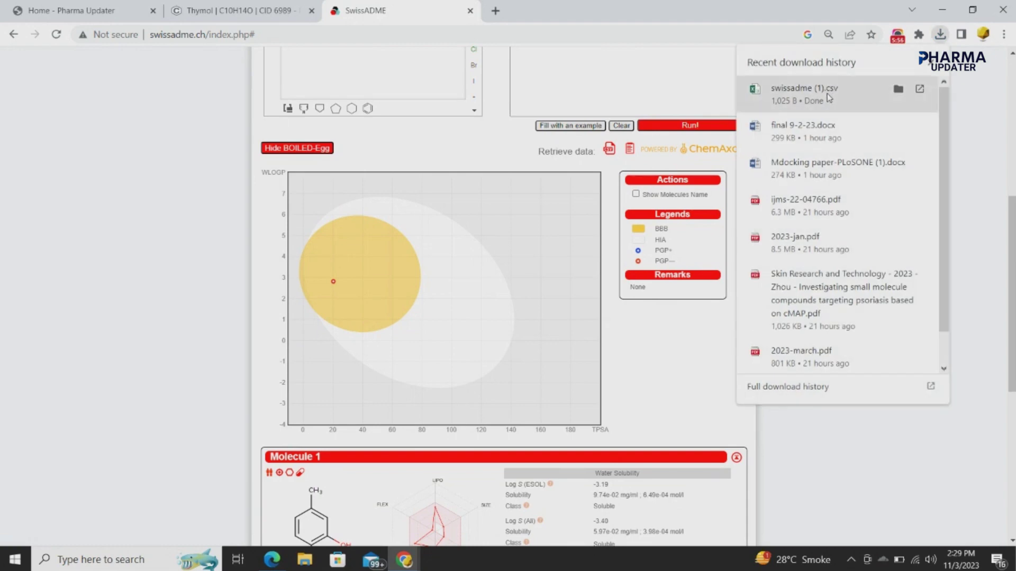
{"action": "left_click", "coordinate": [900, 90]}
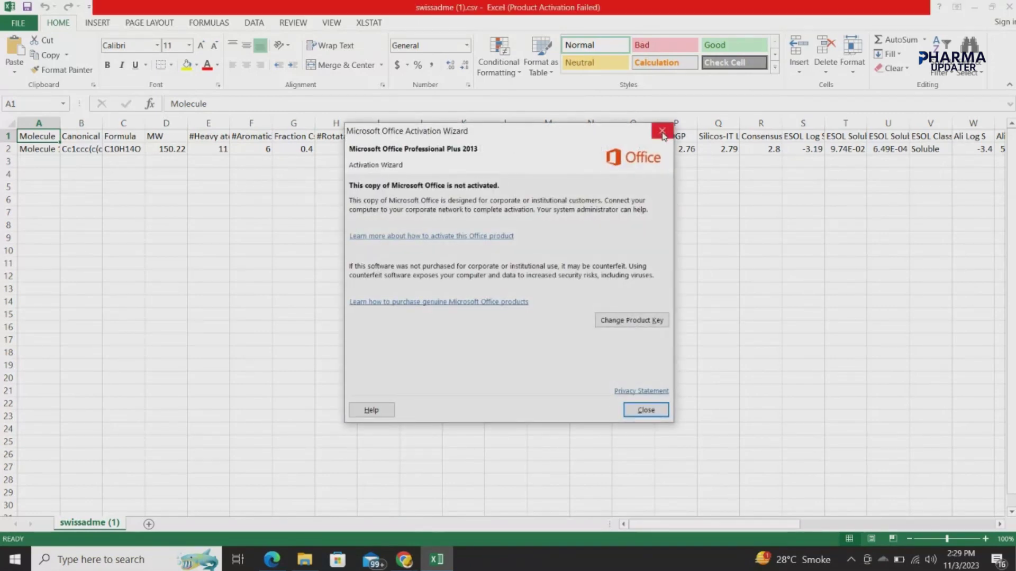
{"action": "left_click", "coordinate": [662, 133]}
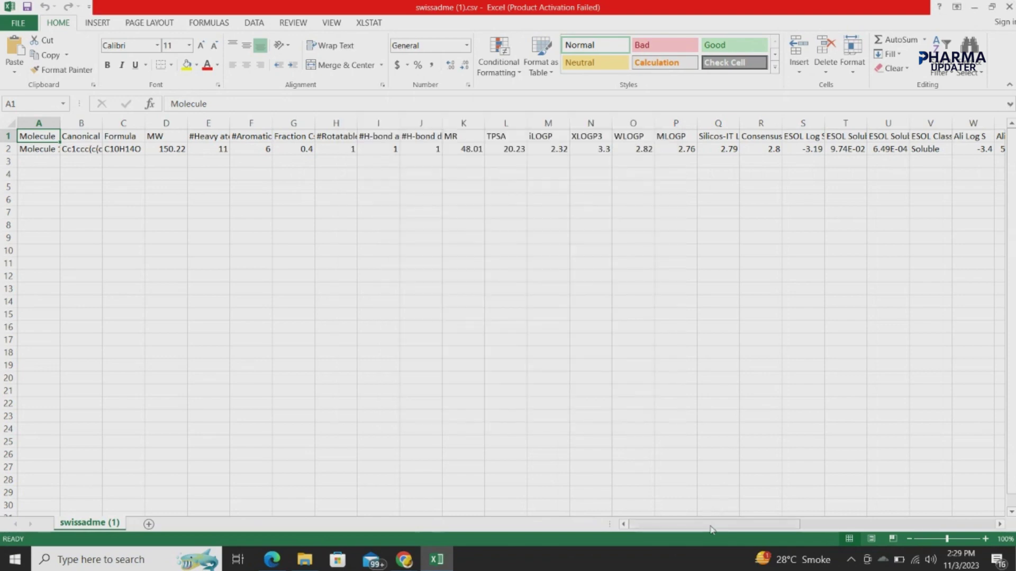
- Review the exported thymol properties in the spreadsheet, close Excel and minimize the Downloads folder window
{"action": "mouse_move", "coordinate": [712, 529]}
{"action": "left_mouse_down"}
{"action": "mouse_move", "coordinate": [953, 528]}
{"action": "mouse_move", "coordinate": [692, 531]}
{"action": "left_mouse_up"}
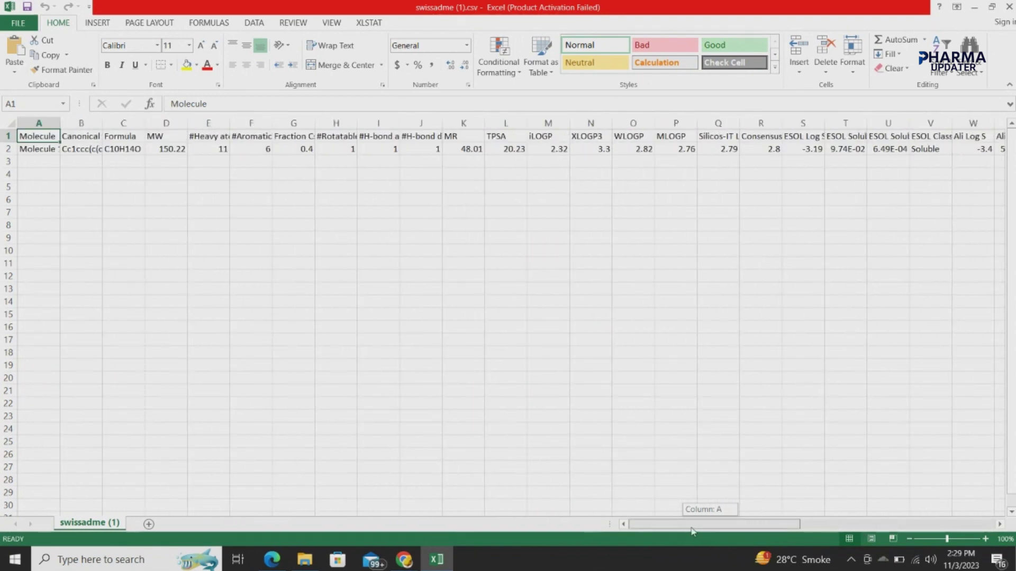
{"action": "left_click_drag", "start_coordinate": [692, 531], "coordinate": [692, 530]}
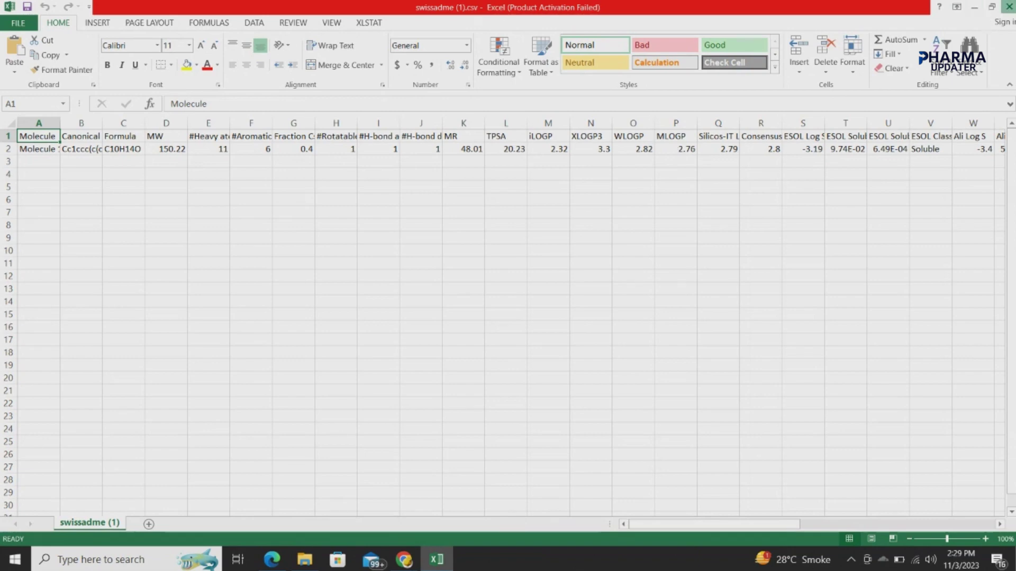
{"action": "key", "text": "alt+F4"}
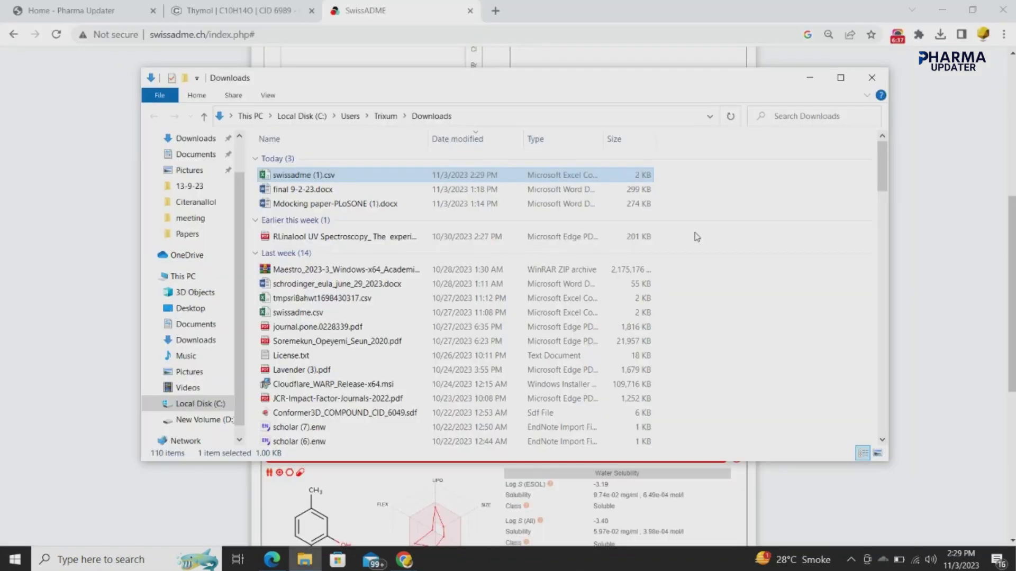
{"action": "left_click", "coordinate": [807, 76]}
- Open Molecule 1's radar plot image in a new tab, examine its six property axes and return to the SwissADME results
{"action": "left_click_drag", "start_coordinate": [1013, 237], "coordinate": [1014, 381]}
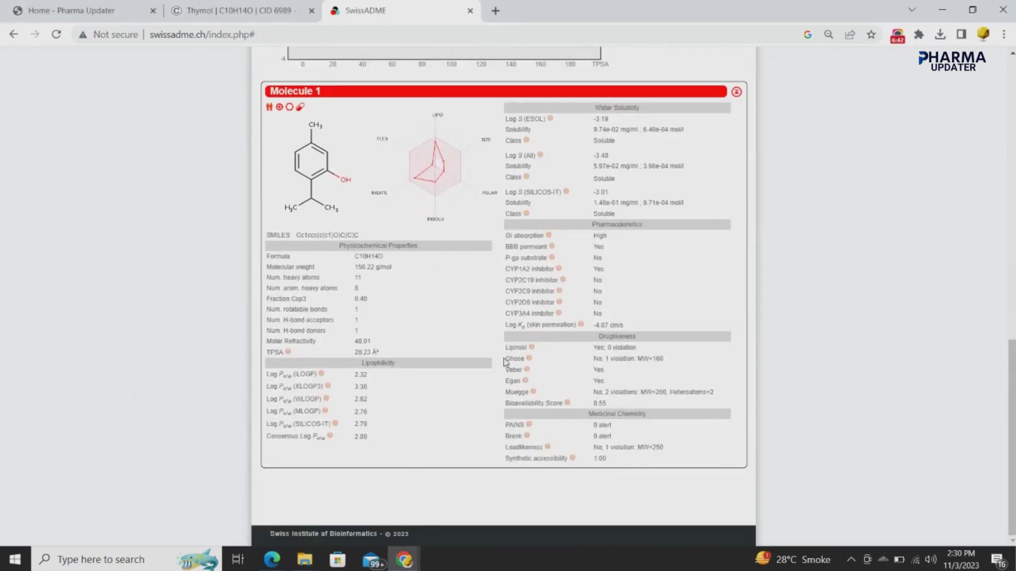
{"action": "mouse_move", "coordinate": [445, 164]}
{"action": "right_click", "coordinate": [445, 164]}
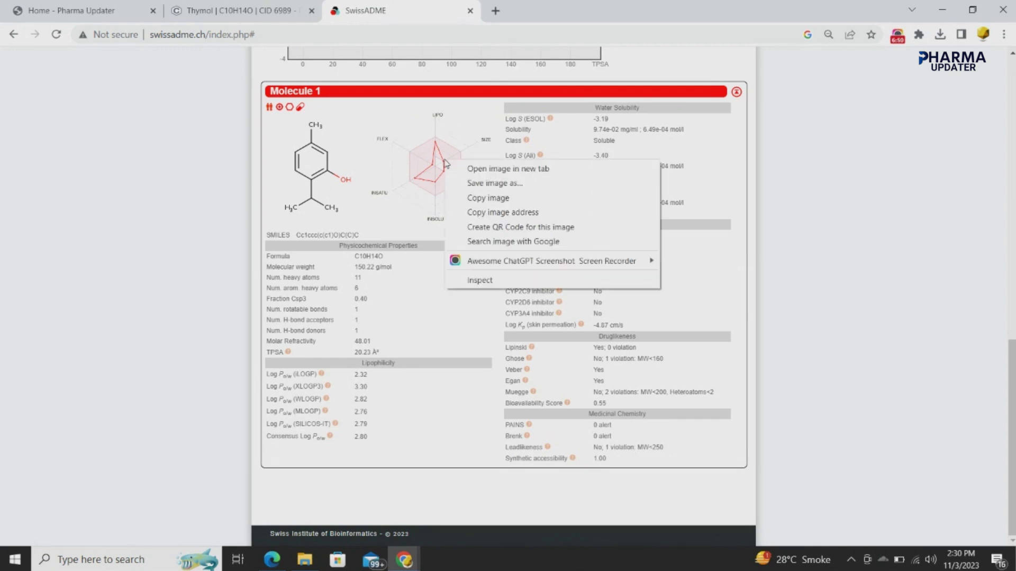
{"action": "left_click", "coordinate": [469, 169]}
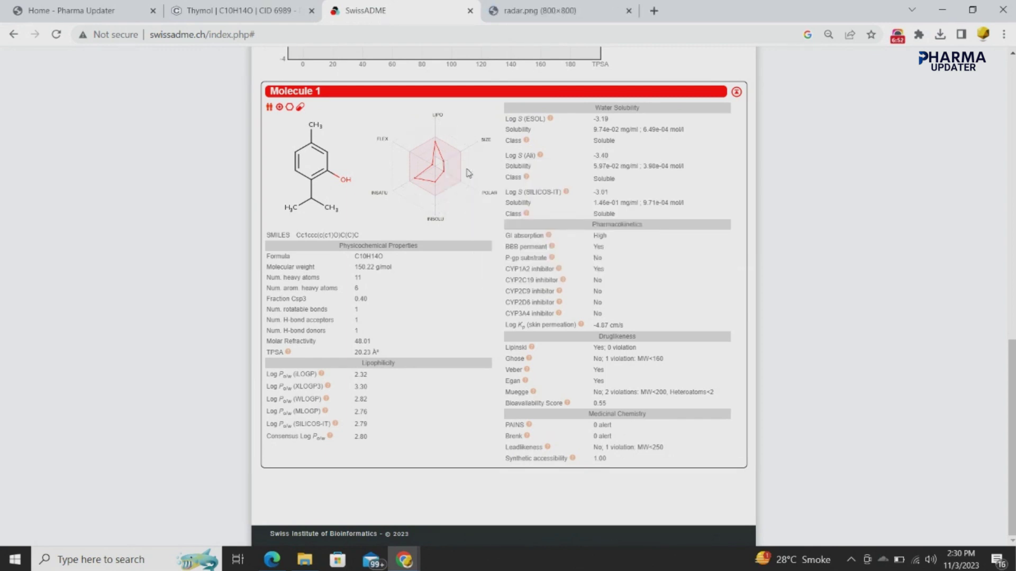
{"action": "left_click", "coordinate": [522, 13]}
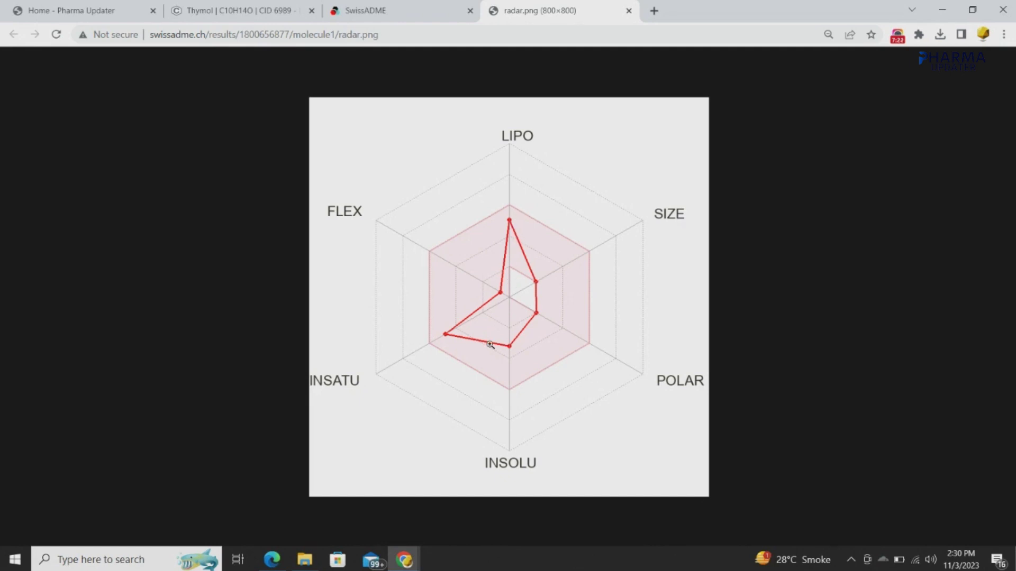
{"action": "left_click", "coordinate": [406, 16]}
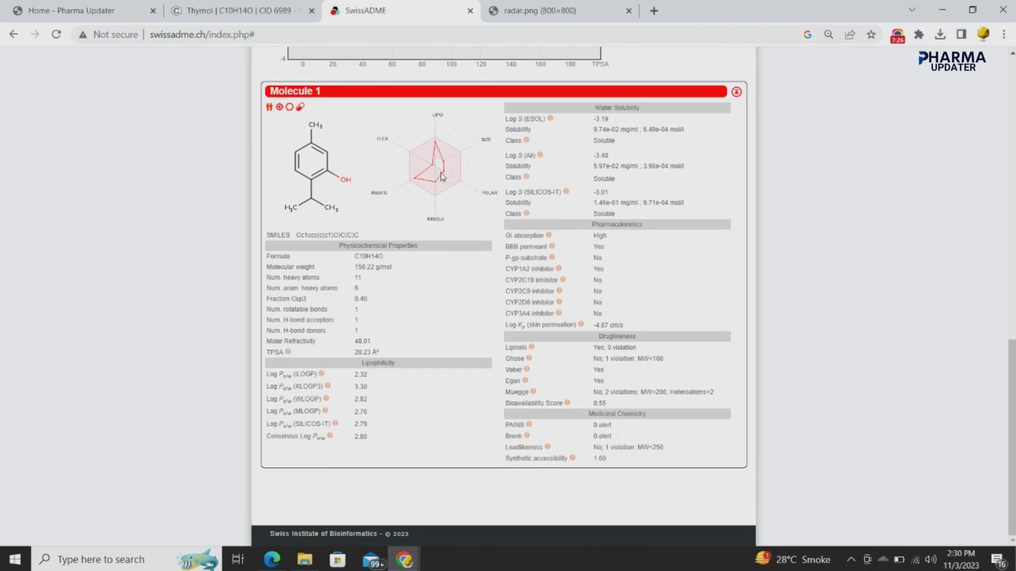
{"action": "mouse_move", "coordinate": [442, 176]}
- Close the radar.png and SwissADME tabs, leaving the PubChem thymol page in front
{"action": "left_click_drag", "start_coordinate": [1012, 419], "coordinate": [1012, 158]}
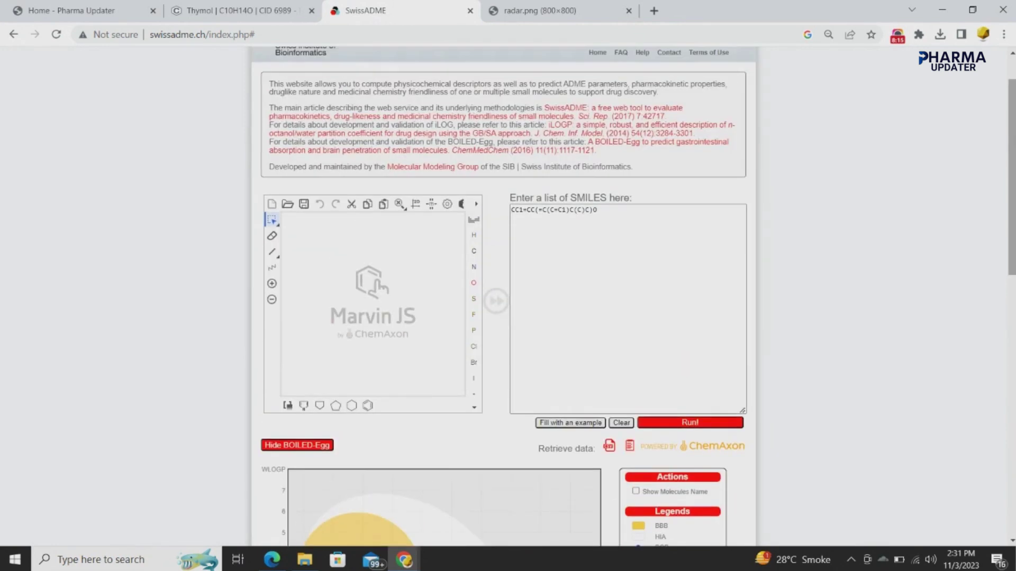
{"action": "left_click", "coordinate": [629, 11]}
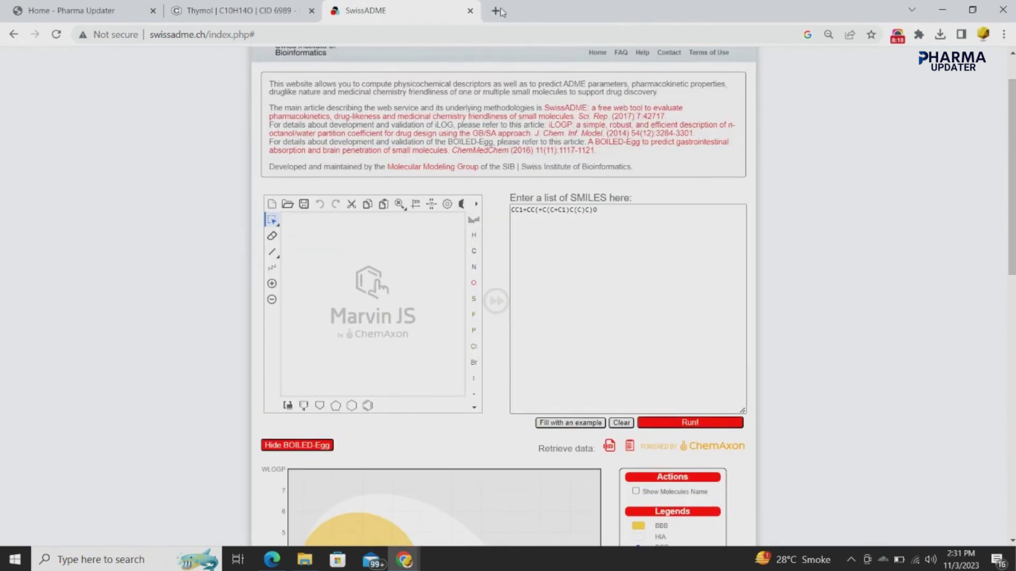
{"action": "left_click", "coordinate": [470, 12]}
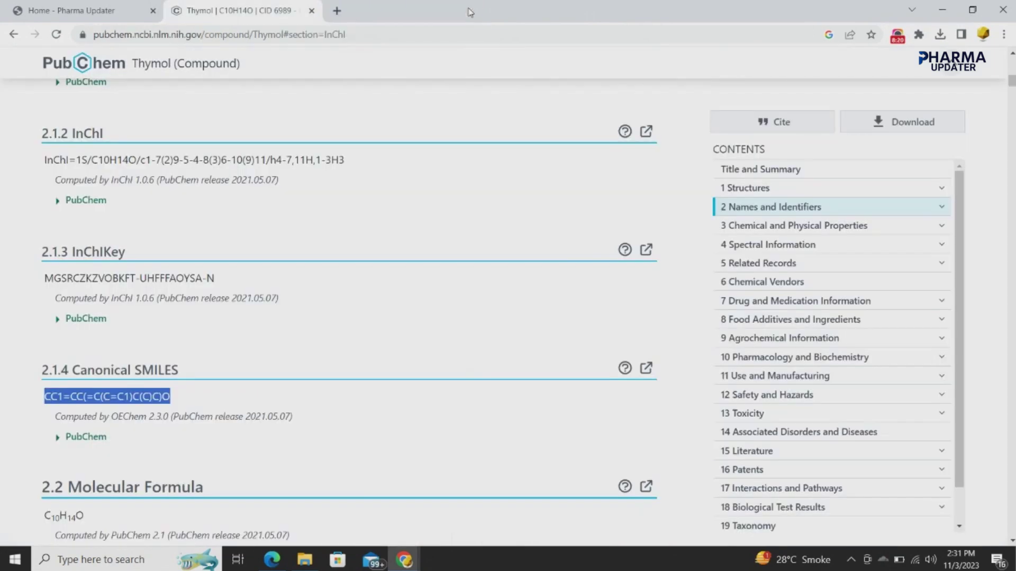
- Open the ADMETlab 2.0 evaluation page, admetmesh.scbdd.com/service/evaluation/cal, in a new tab
{"action": "left_click", "coordinate": [337, 10]}
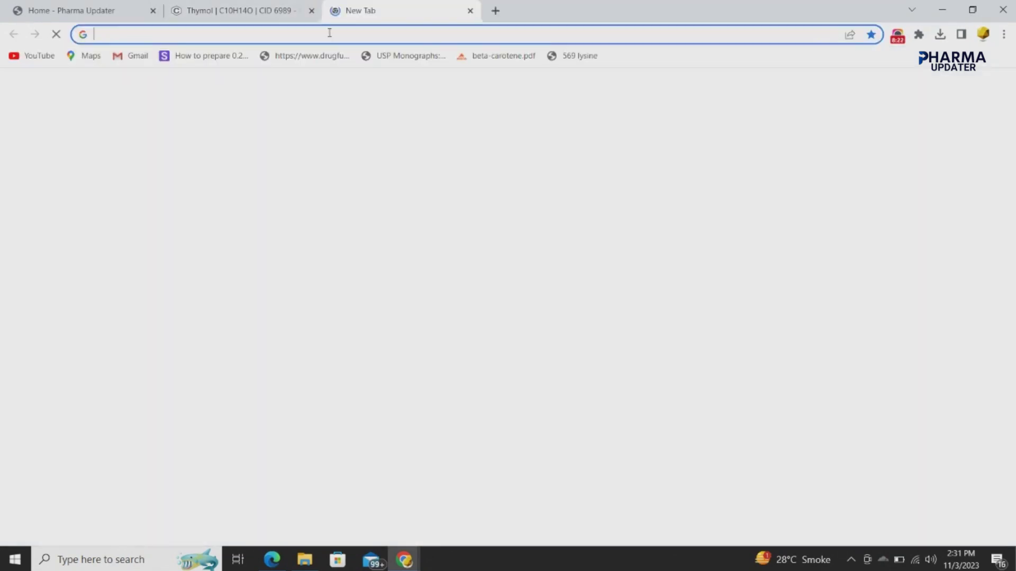
{"action": "left_click", "coordinate": [329, 32]}
{"action": "type", "text": "ad"}
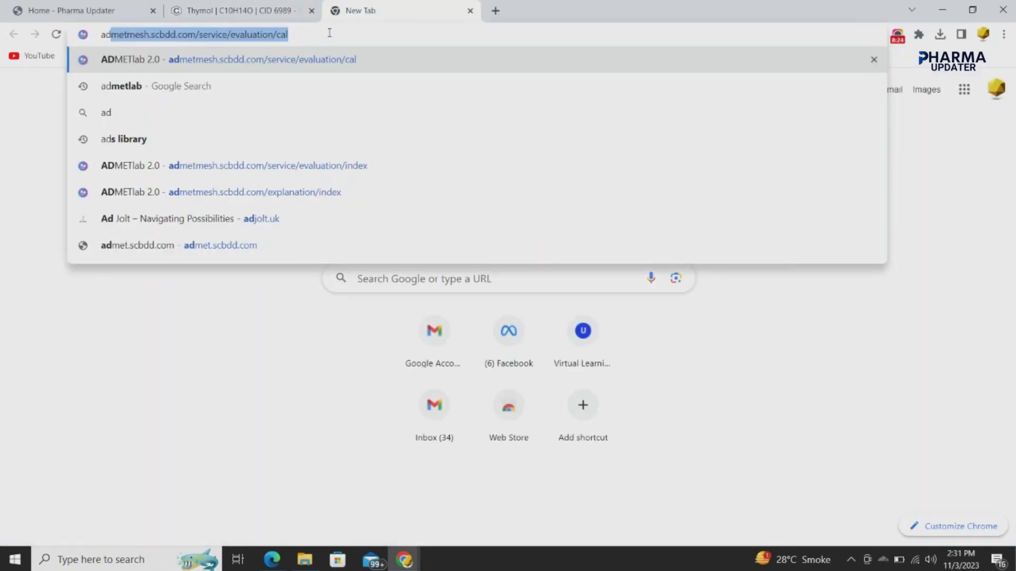
{"action": "key", "text": "Return"}
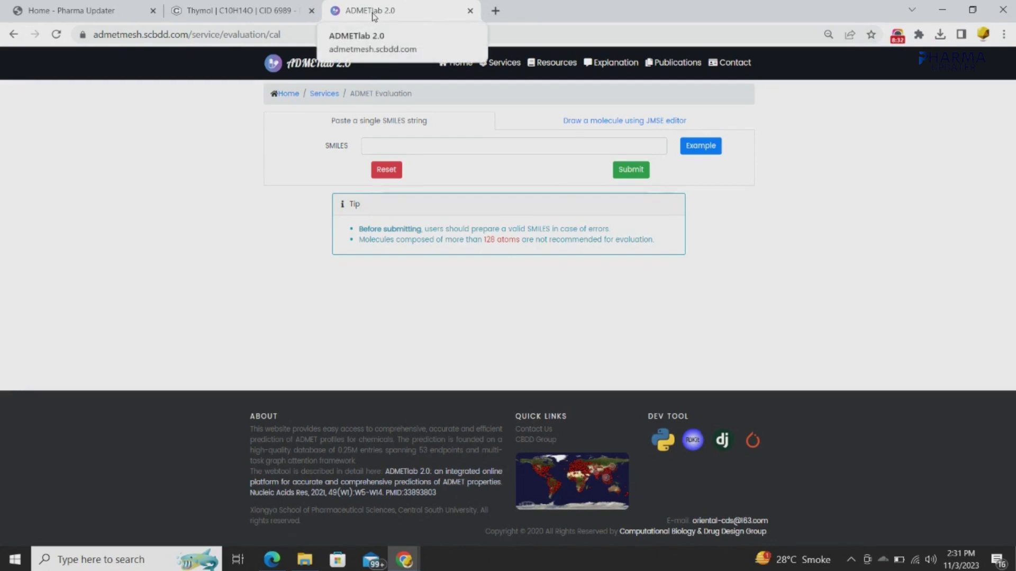
- Open Google in another new tab and search for admetlab
{"action": "left_click", "coordinate": [496, 11]}
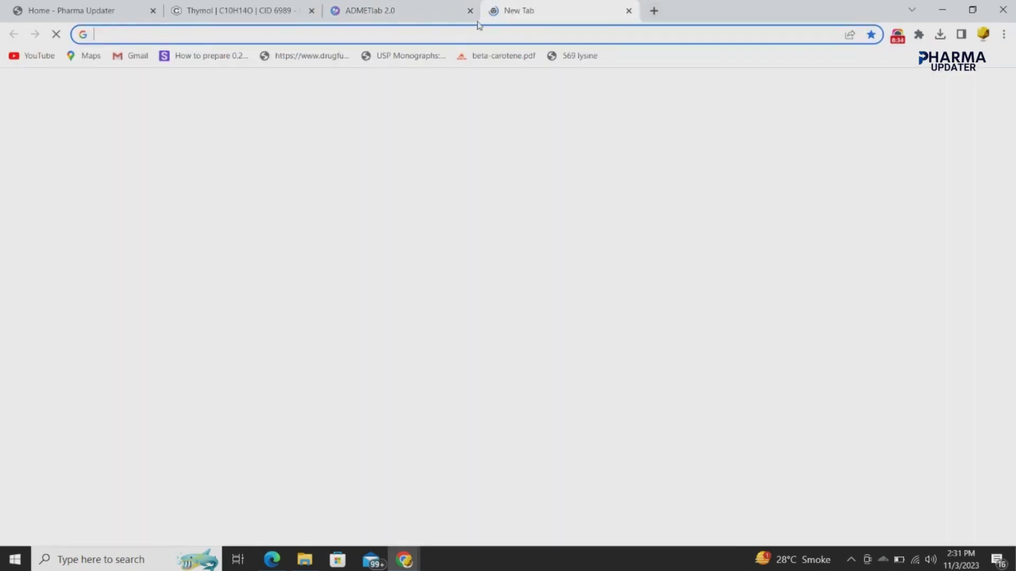
{"action": "left_click", "coordinate": [466, 34]}
{"action": "type", "text": "goo"}
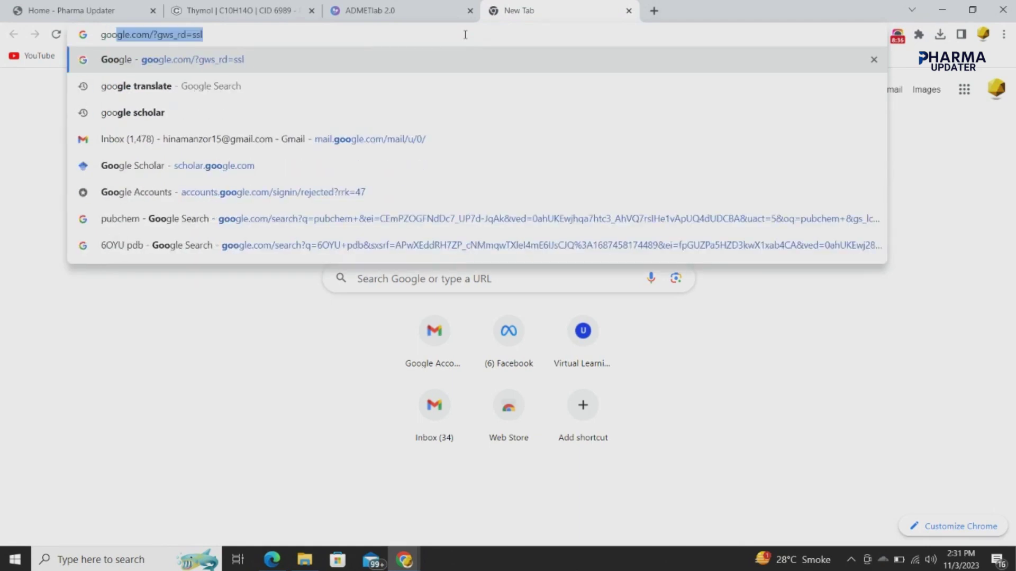
{"action": "key", "text": "Return"}
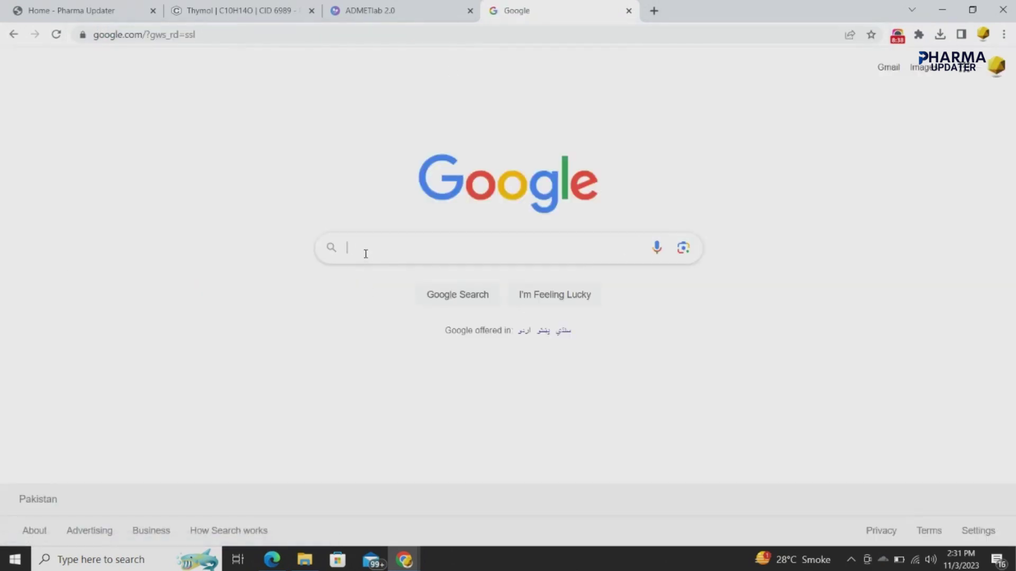
{"action": "type", "text": "ad"}
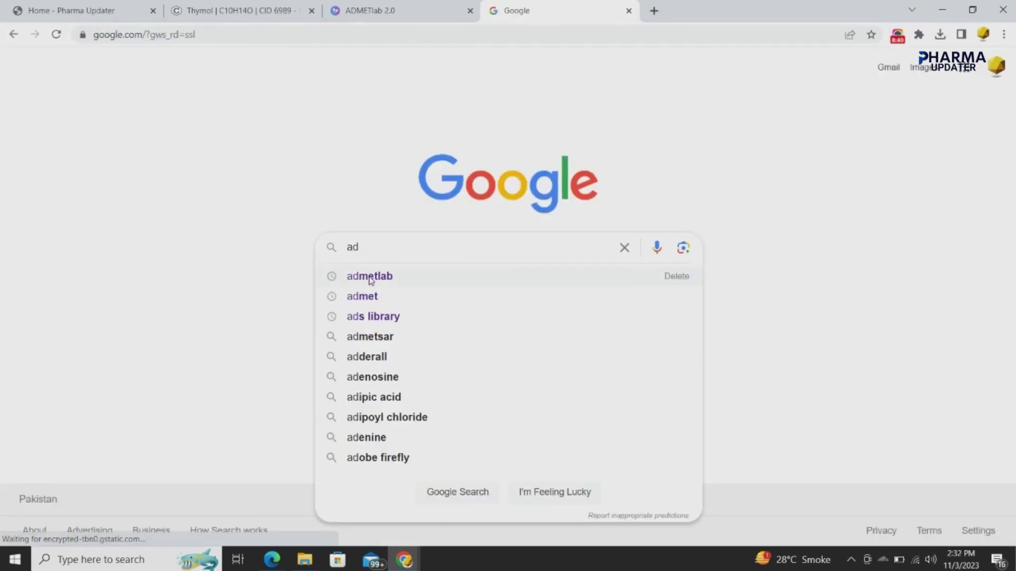
{"action": "left_click", "coordinate": [369, 276]}
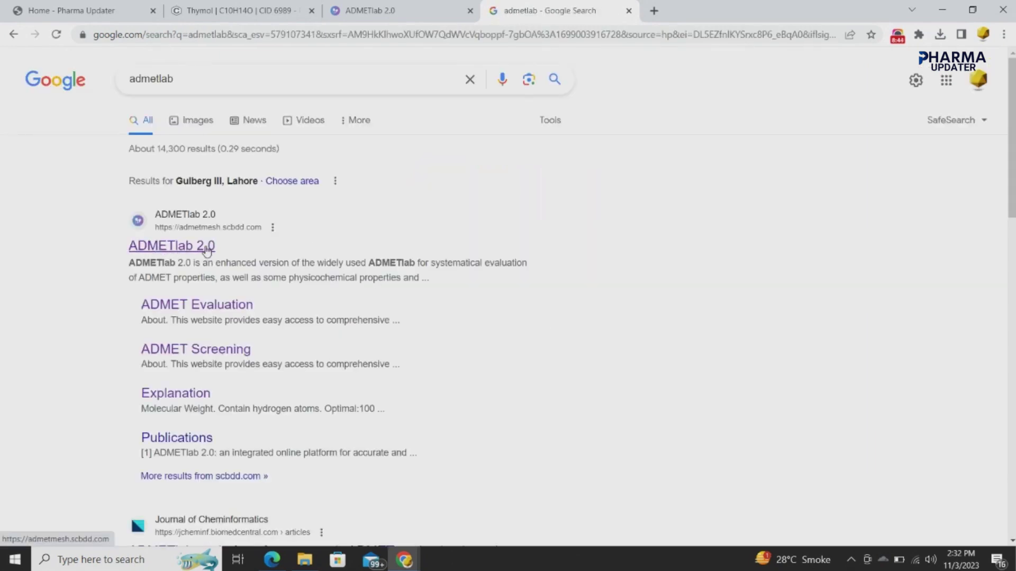
- Open the ADMETlab 2.0 search result in its own tab and request the ADMET Evaluation service
{"action": "right_click", "coordinate": [207, 251]}
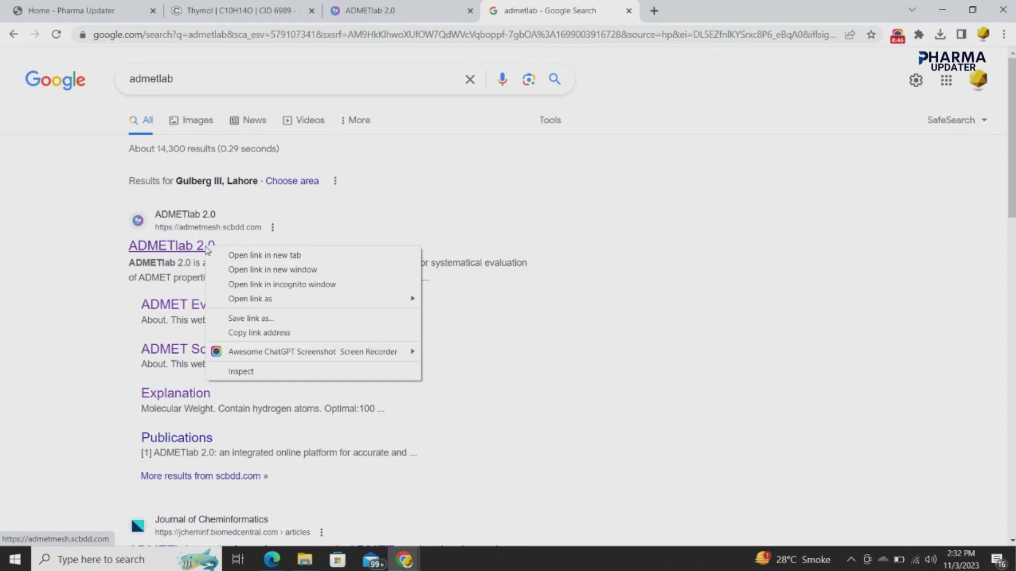
{"action": "left_click", "coordinate": [236, 260]}
{"action": "left_click", "coordinate": [683, 11]}
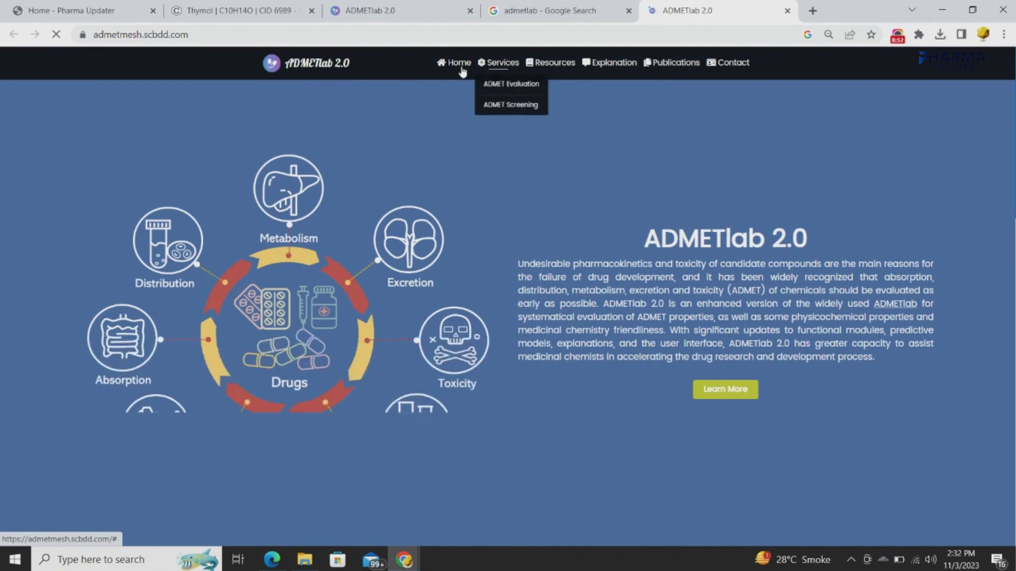
{"action": "mouse_move", "coordinate": [498, 65]}
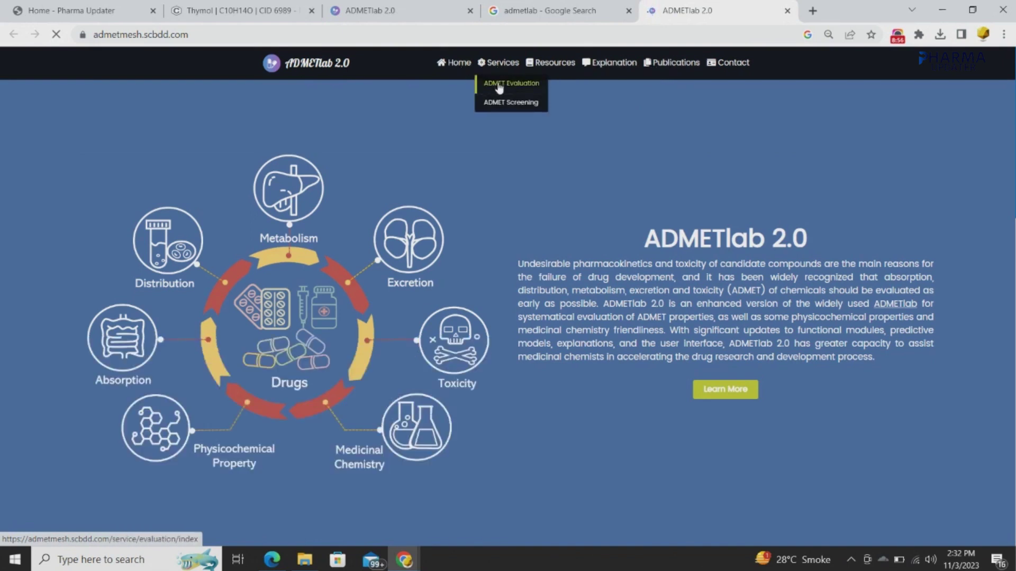
{"action": "left_click", "coordinate": [498, 88]}
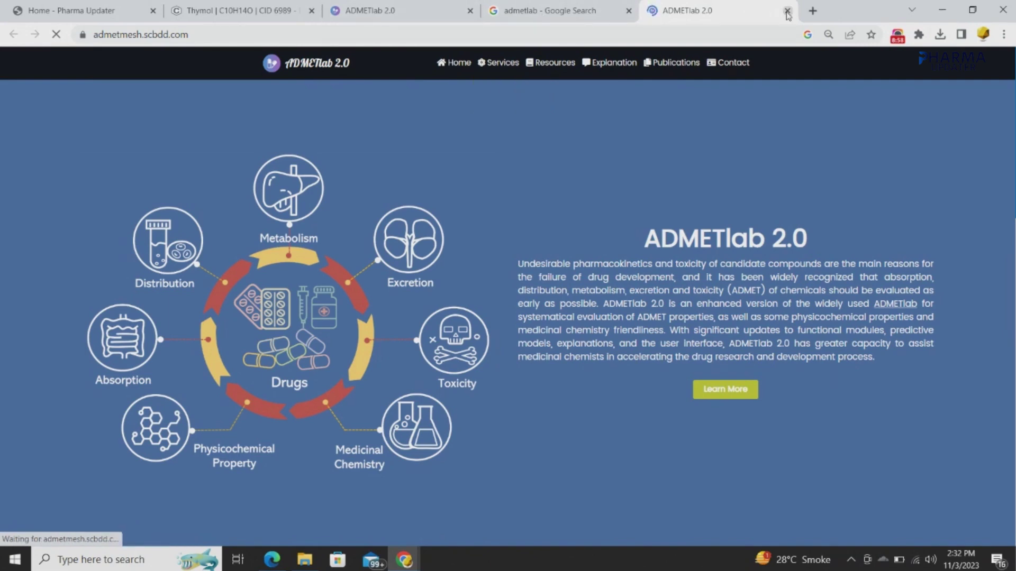
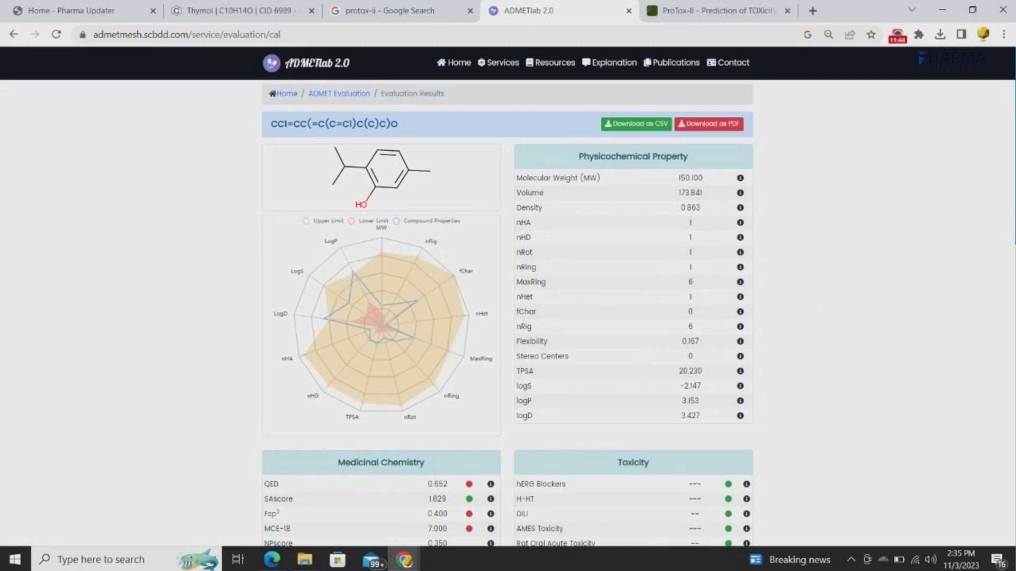
- Review thymol's ADMETlab evaluation, including Medicinal Chemistry, Absorption and Toxicity, and download the results as CSV
{"action": "scroll", "coordinate": [1011, 381], "scroll_direction": "down", "scroll_amount": 7}
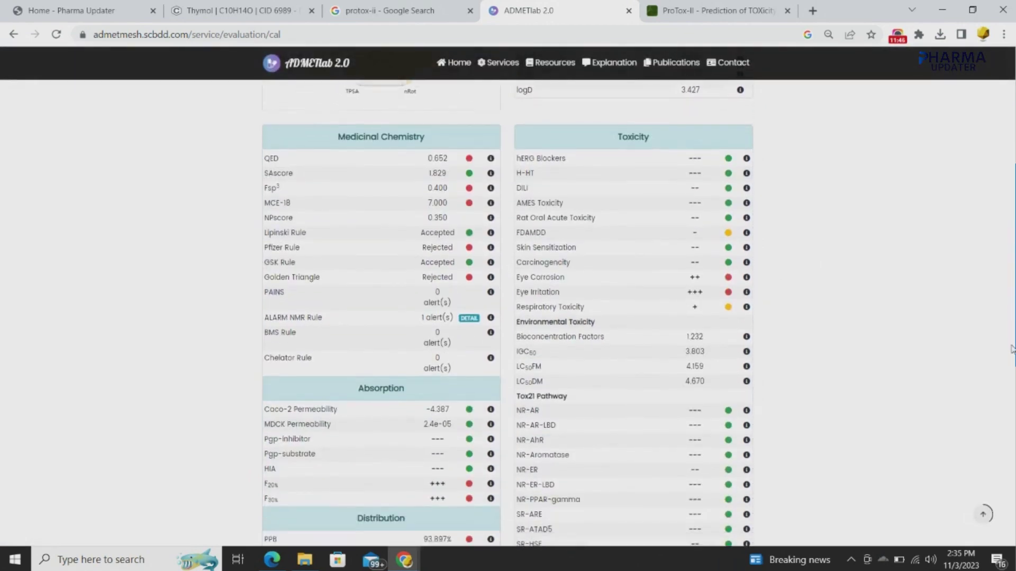
{"action": "left_click_drag", "start_coordinate": [1011, 381], "coordinate": [1008, 259]}
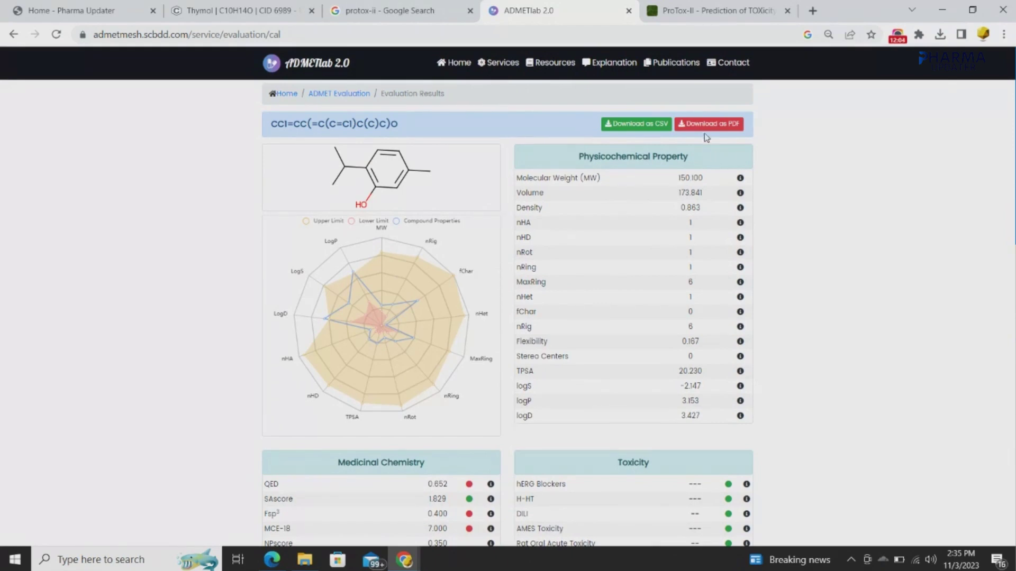
{"action": "left_click", "coordinate": [632, 127]}
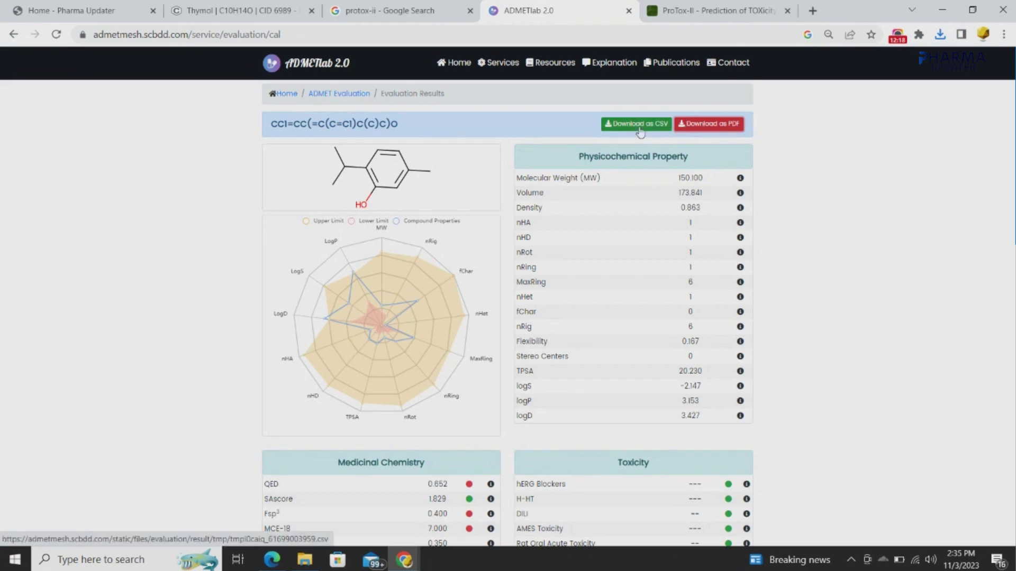
- Locate the downloaded tmpi0caiq_61699003959.csv in its folder, open it in Excel and dismiss the Office activation wizard
{"action": "left_click", "coordinate": [940, 36]}
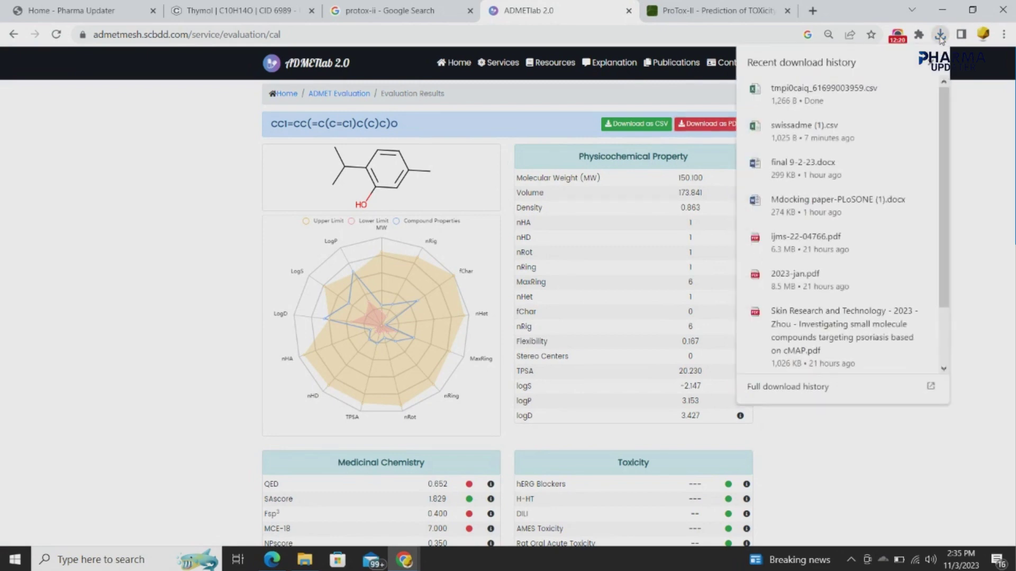
{"action": "left_click", "coordinate": [899, 90]}
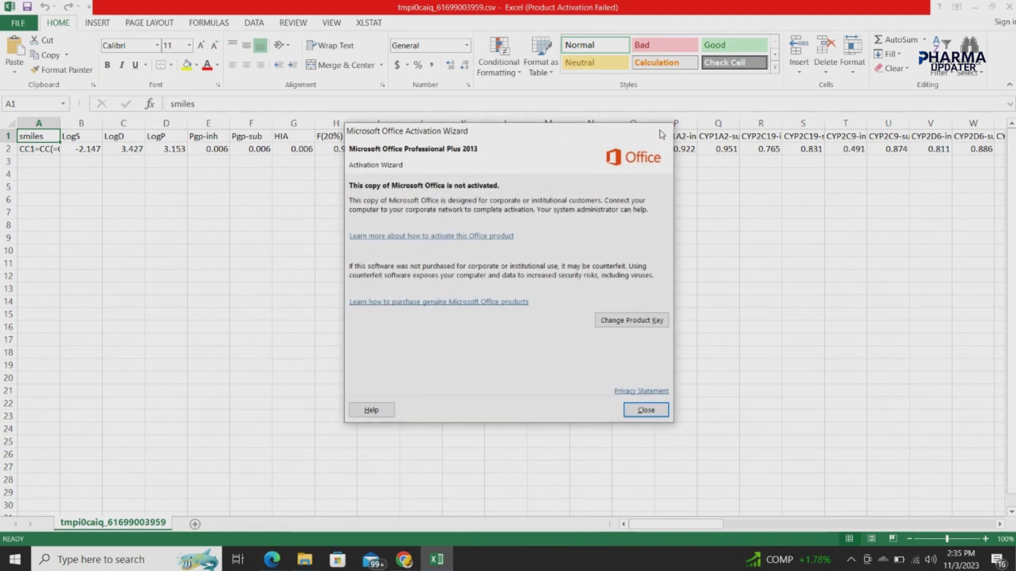
{"action": "left_click", "coordinate": [662, 132]}
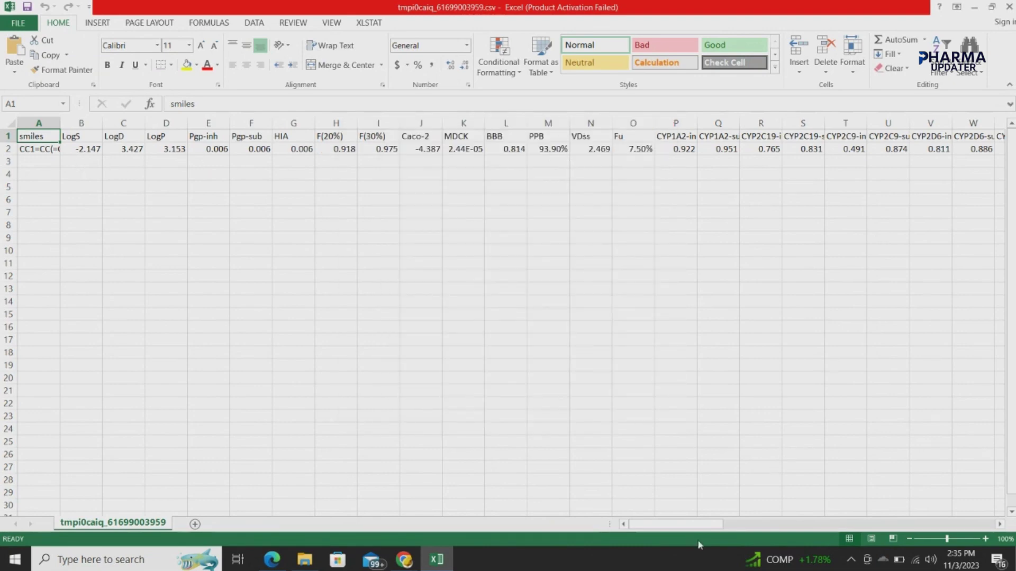
- Close the exported CSV workbook in Excel and return to thymol's ADMETlab results in the browser
{"action": "left_click_drag", "start_coordinate": [701, 524], "coordinate": [678, 535]}
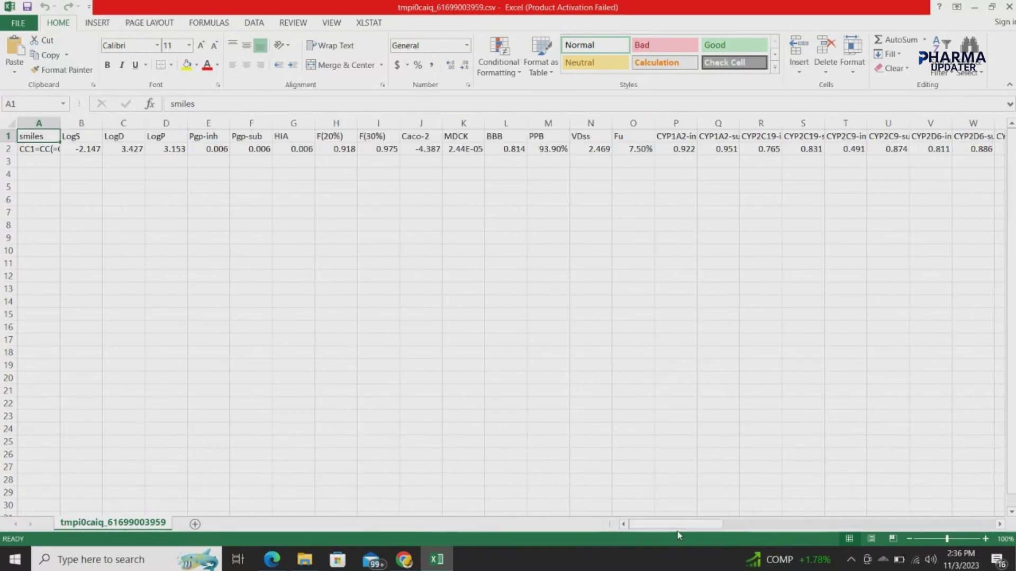
{"action": "left_click", "coordinate": [1009, 7]}
{"action": "left_click", "coordinate": [872, 77]}
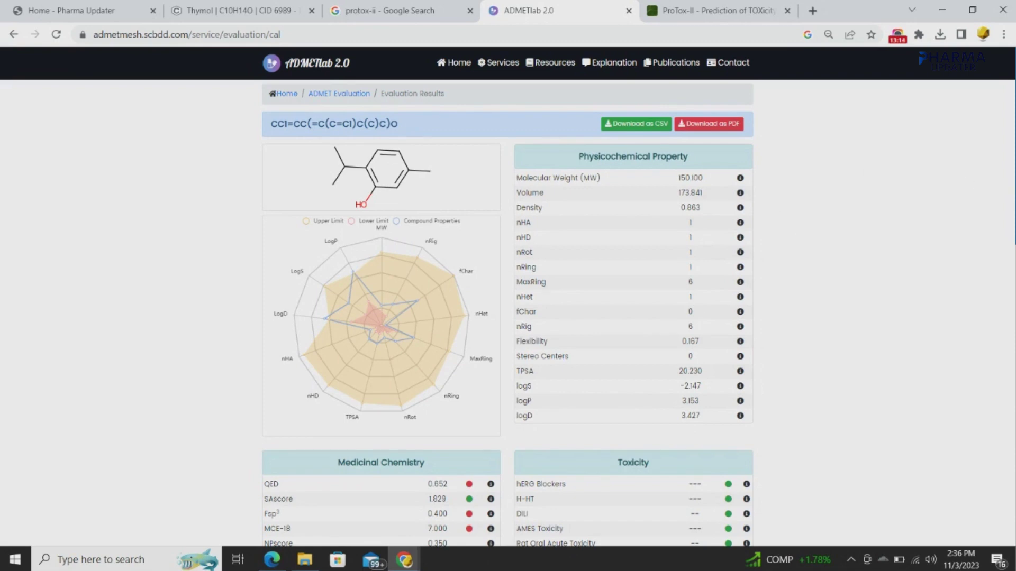
- Examine thymol's Medicinal Chemistry and Toxicity ratings in the ADMETlab evaluation and return to its Physicochemical Property section
{"action": "scroll", "coordinate": [508, 297], "scroll_direction": "down", "scroll_amount": 3}
{"action": "scroll", "coordinate": [508, 296], "scroll_direction": "up", "scroll_amount": 3}
{"action": "scroll", "coordinate": [508, 296], "scroll_direction": "down", "scroll_amount": 4}
{"action": "scroll", "coordinate": [508, 312], "scroll_direction": "down", "scroll_amount": 1}
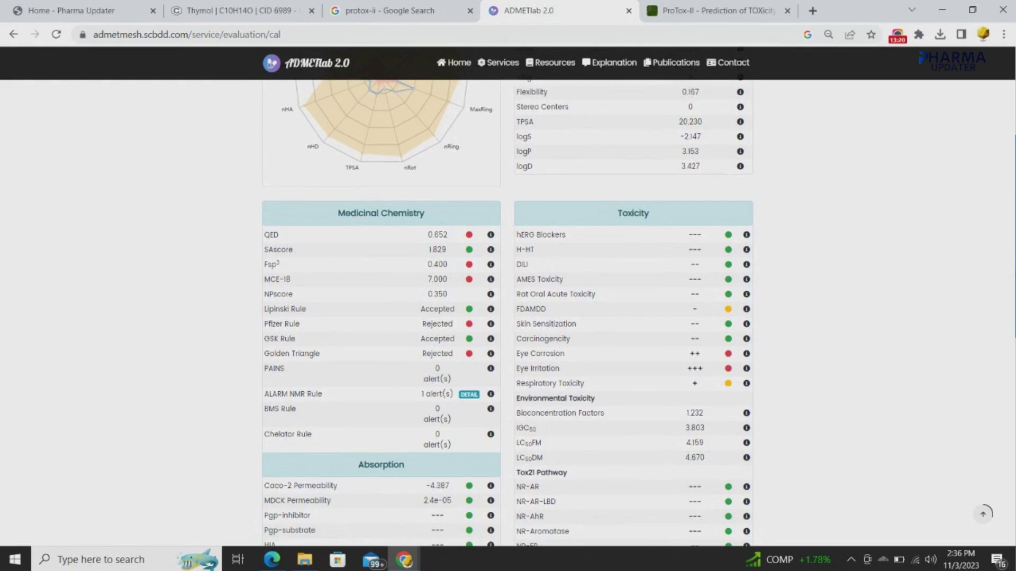
{"action": "scroll", "coordinate": [507, 312], "scroll_direction": "down", "scroll_amount": 1}
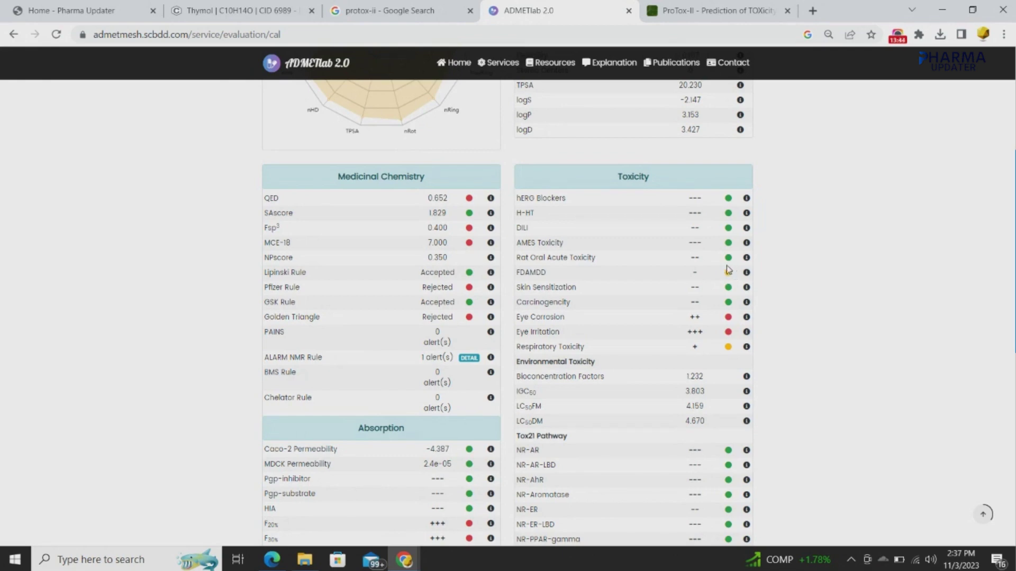
{"action": "mouse_move", "coordinate": [491, 199]}
{"action": "scroll", "coordinate": [507, 296], "scroll_direction": "up", "scroll_amount": 5}
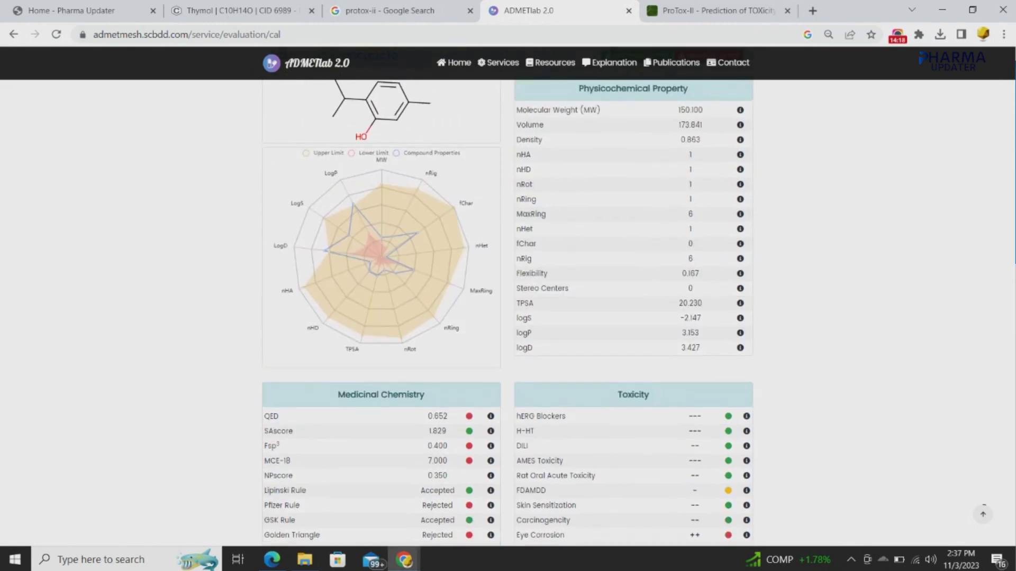
{"action": "scroll", "coordinate": [508, 296], "scroll_direction": "up", "scroll_amount": 1}
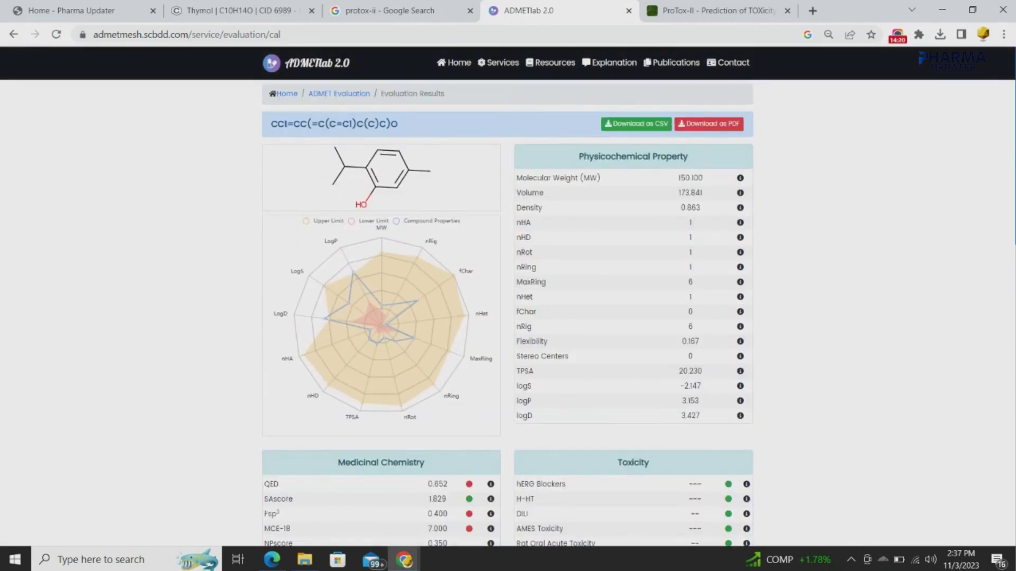
- Open ADMETlab's Explanation page in a separate browser tab and check whether it has loaded
{"action": "right_click", "coordinate": [611, 65]}
{"action": "left_click", "coordinate": [619, 74]}
{"action": "left_click", "coordinate": [622, 17]}
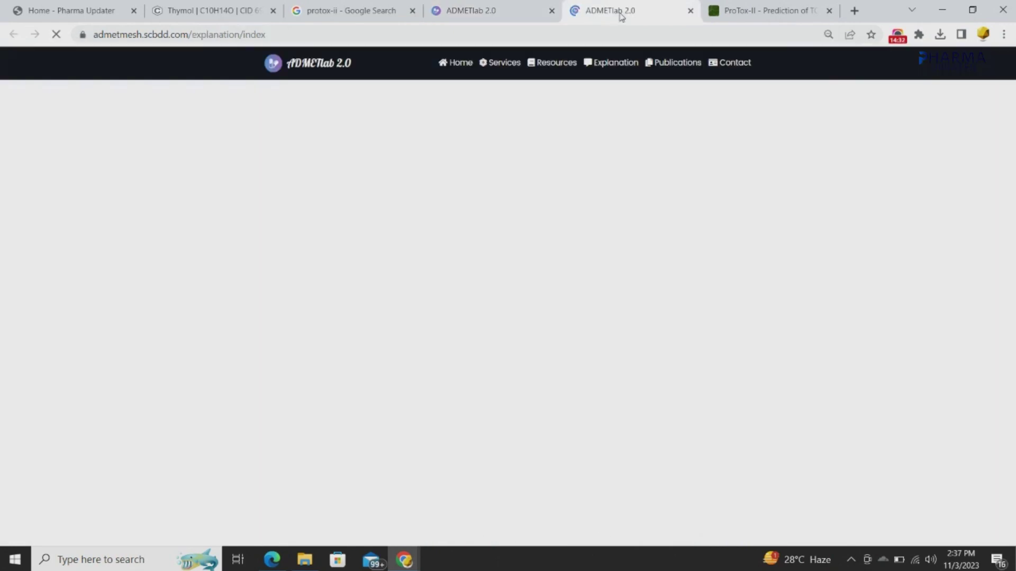
{"action": "key", "text": "ctrl+shift+Tab"}
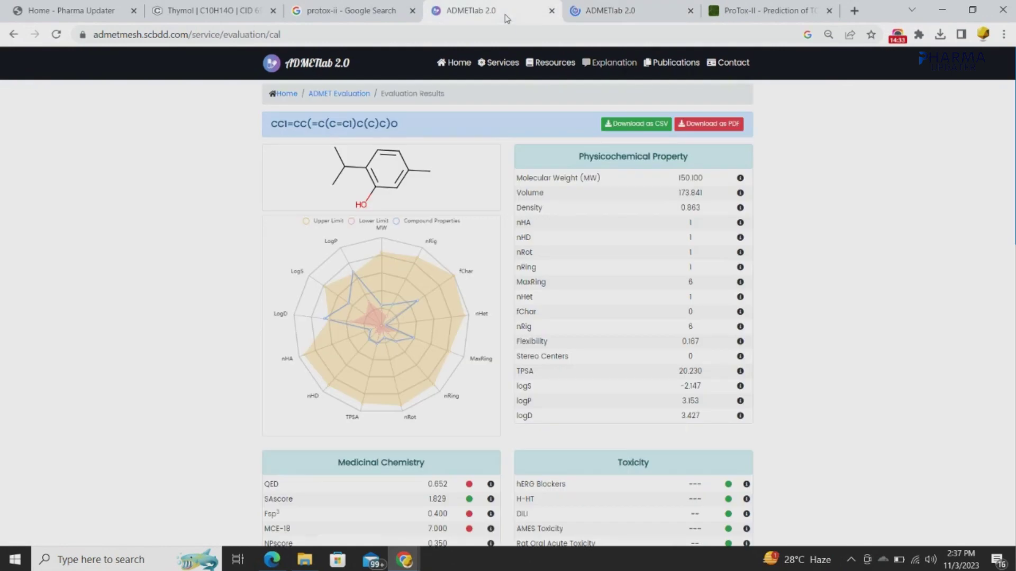
{"action": "left_click", "coordinate": [607, 15]}
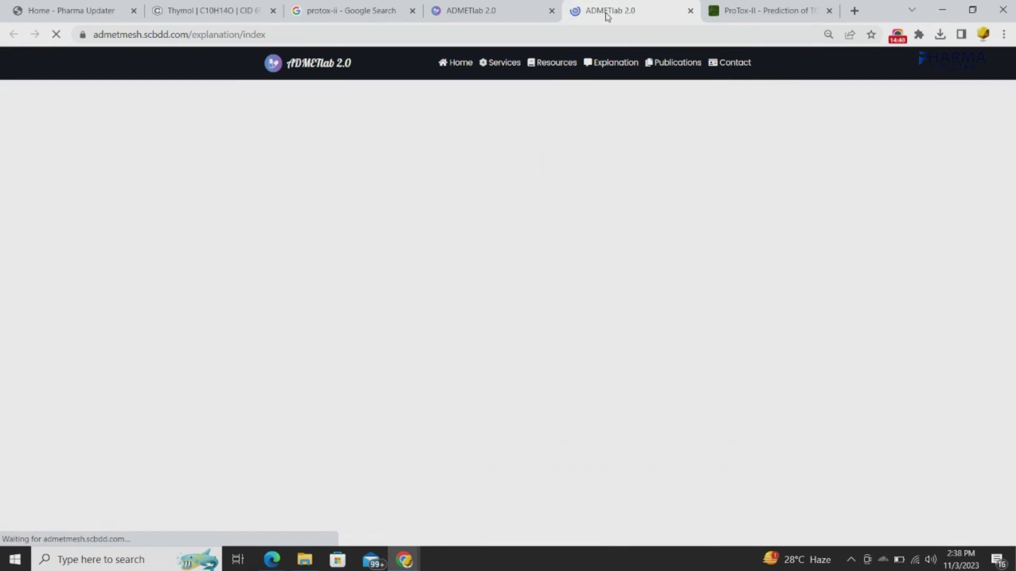
- Review thymol's results from Medicinal Chemistry down to Absorption, Distribution and Tox21 Pathway, checking on the Explanation page
{"action": "left_click", "coordinate": [477, 10]}
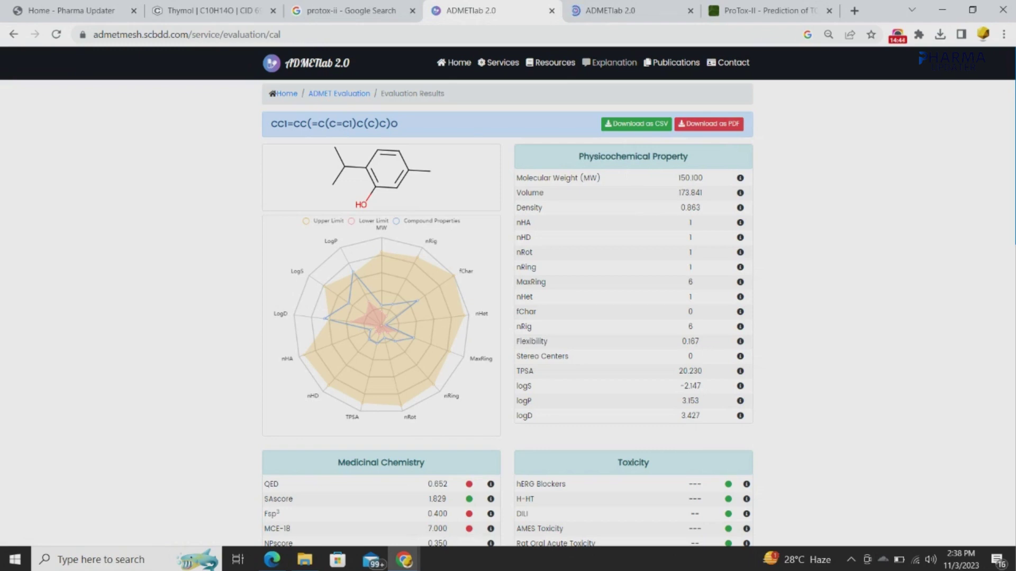
{"action": "scroll", "coordinate": [508, 296], "scroll_direction": "down", "scroll_amount": 5}
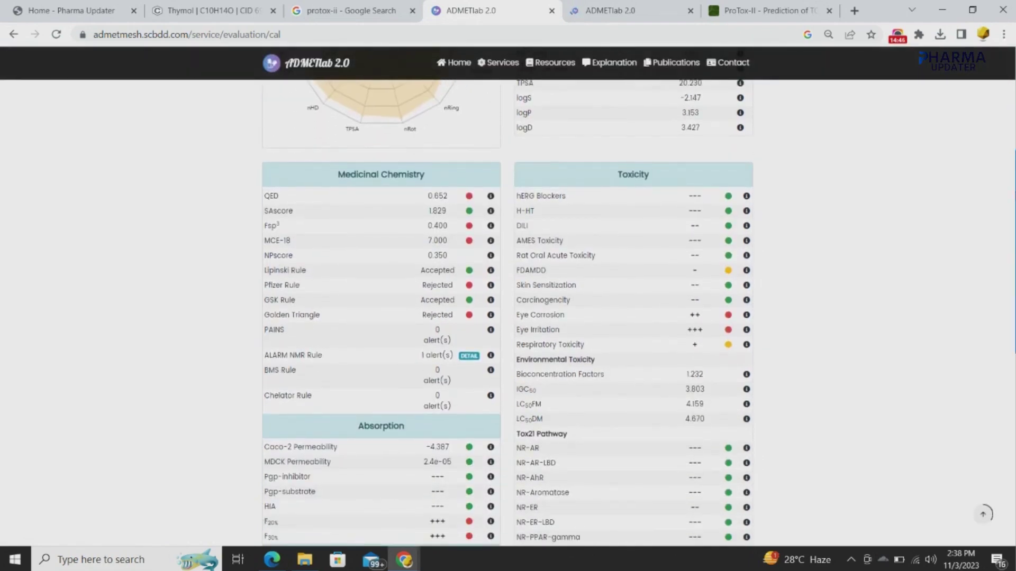
{"action": "scroll", "coordinate": [1013, 259], "scroll_direction": "down", "scroll_amount": 3}
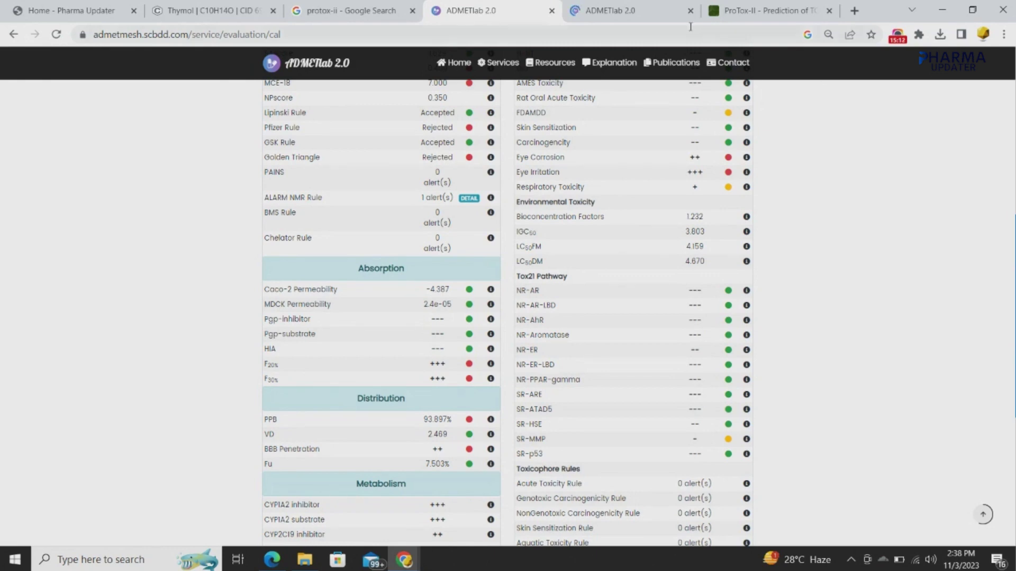
{"action": "left_click", "coordinate": [669, 23]}
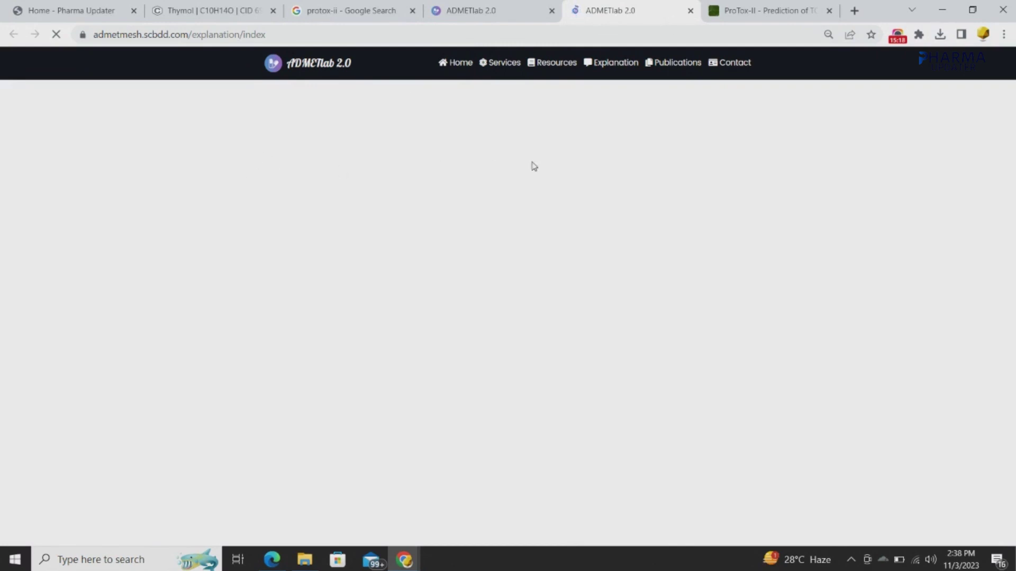
{"action": "left_click", "coordinate": [491, 17]}
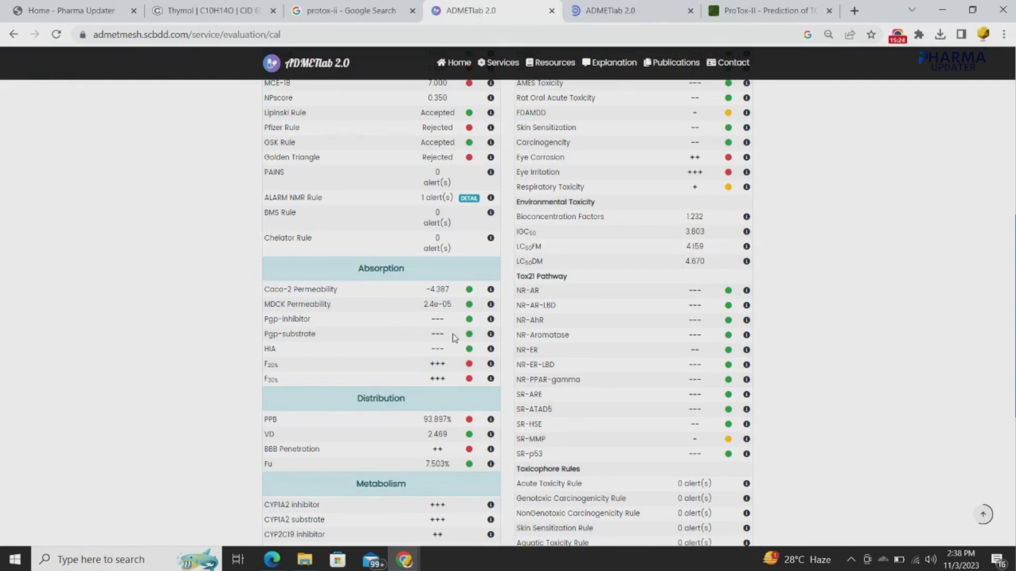
- Compare thymol's Physicochemical Property results with the optimal ranges given on the Explanation page
{"action": "left_click", "coordinate": [635, 11]}
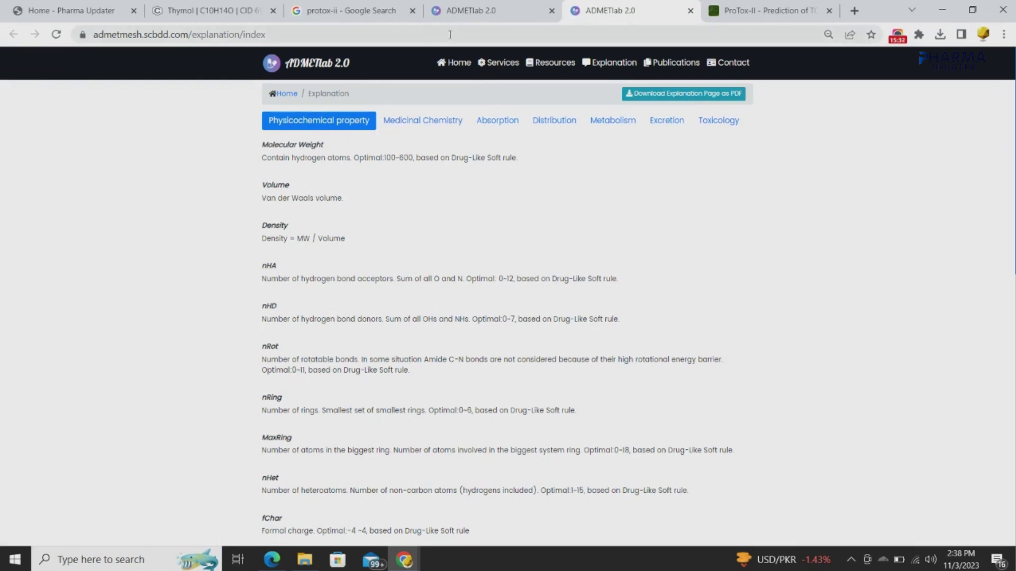
{"action": "left_click", "coordinate": [468, 20]}
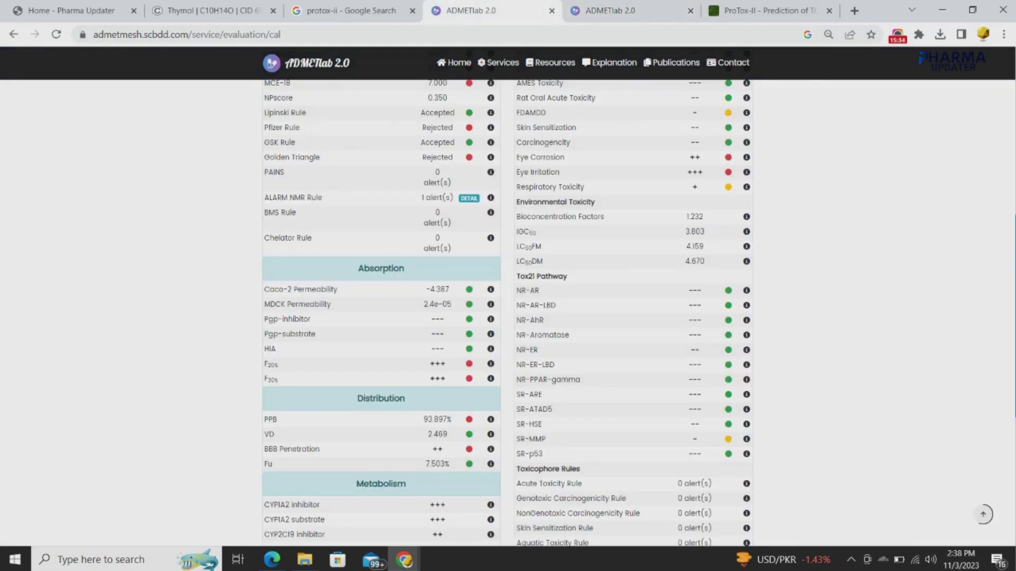
{"action": "scroll", "coordinate": [508, 312], "scroll_direction": "up", "scroll_amount": 8}
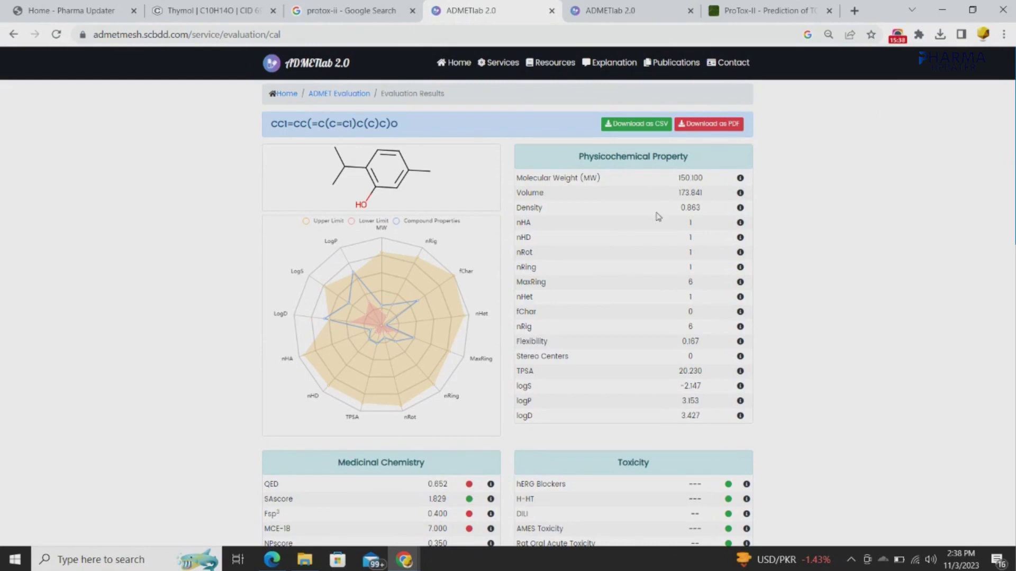
{"action": "left_click", "coordinate": [609, 11]}
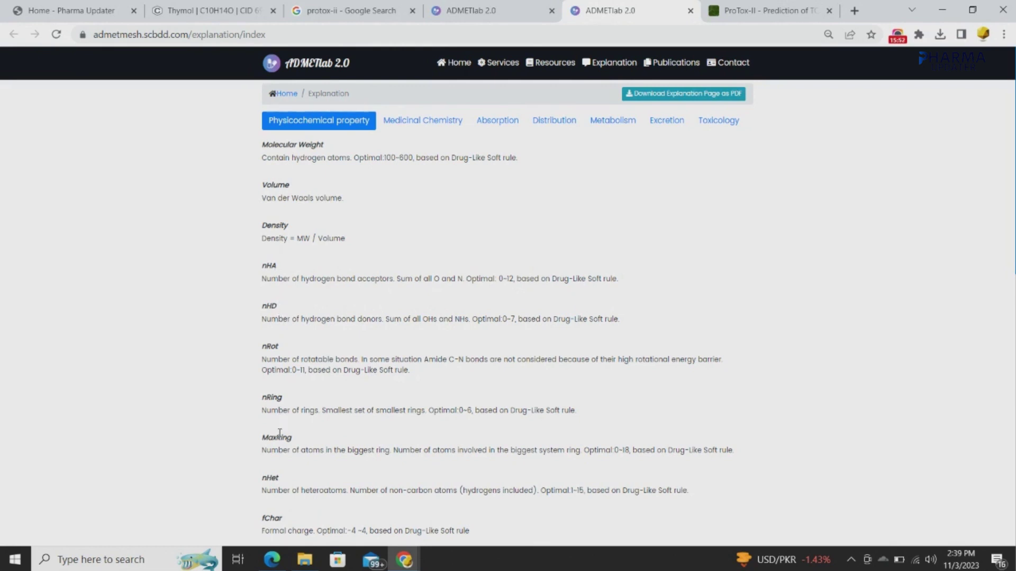
- Show the Medicinal Chemistry explanations and compare them with thymol's Medicinal Chemistry results
{"action": "left_click", "coordinate": [437, 123]}
{"action": "left_click", "coordinate": [475, 16]}
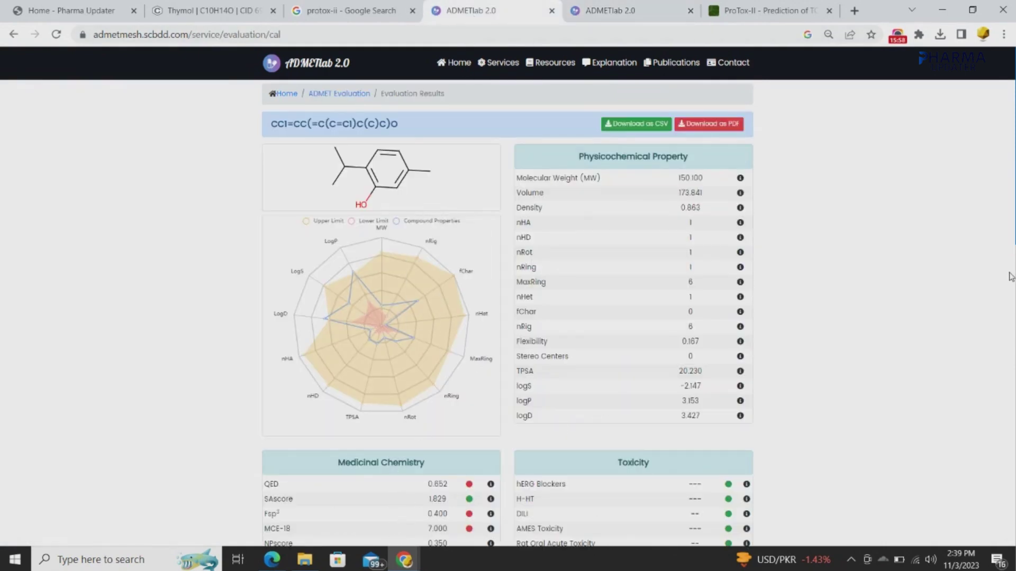
{"action": "scroll", "coordinate": [508, 296], "scroll_direction": "down", "scroll_amount": 4}
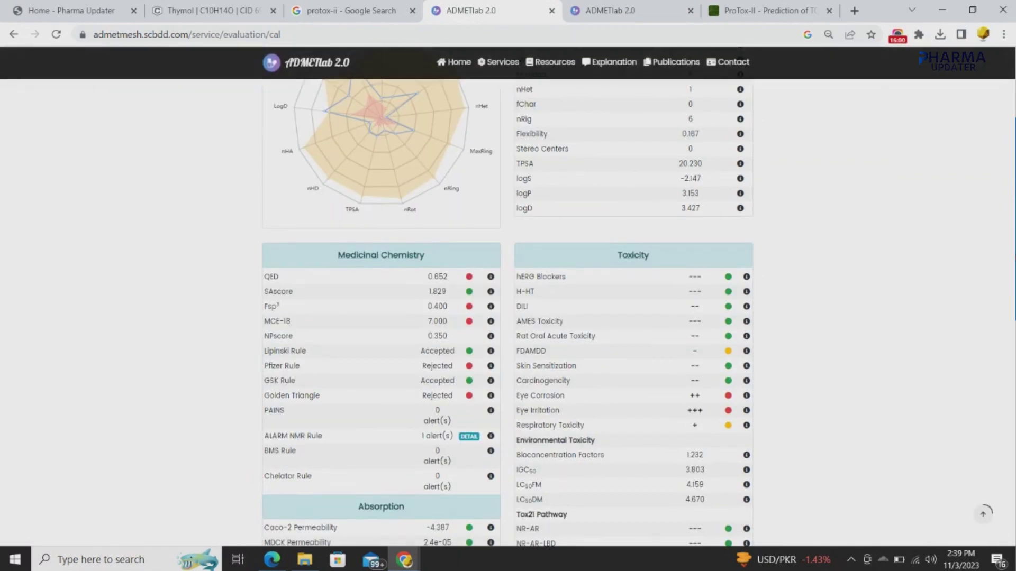
{"action": "left_click", "coordinate": [611, 10]}
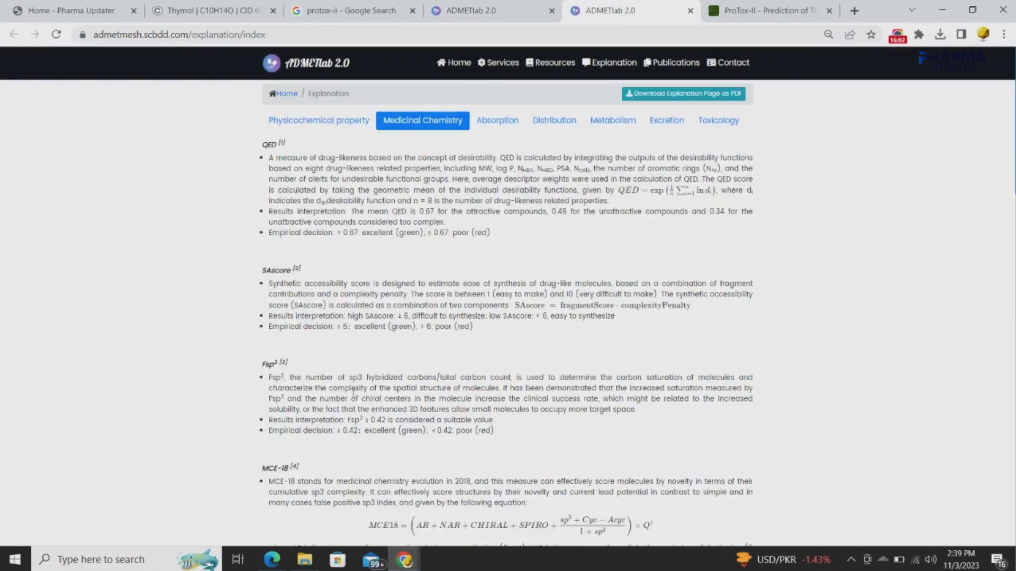
- Read through the Absorption explanations, from Caco-2 Permeability to the F30% oral bioavailability entry
{"action": "left_click", "coordinate": [492, 122]}
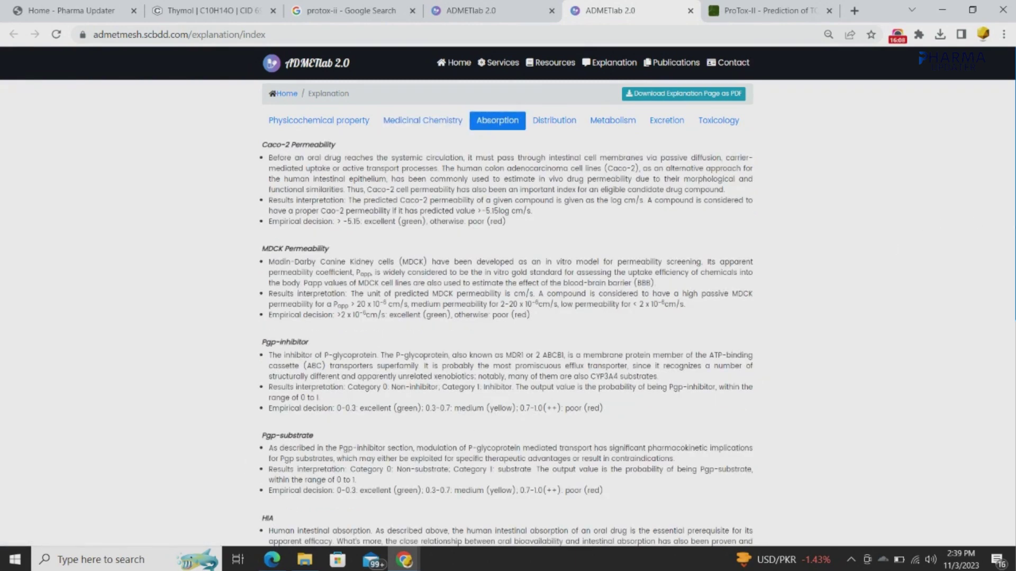
{"action": "scroll", "coordinate": [397, 410], "scroll_direction": "down", "scroll_amount": 5}
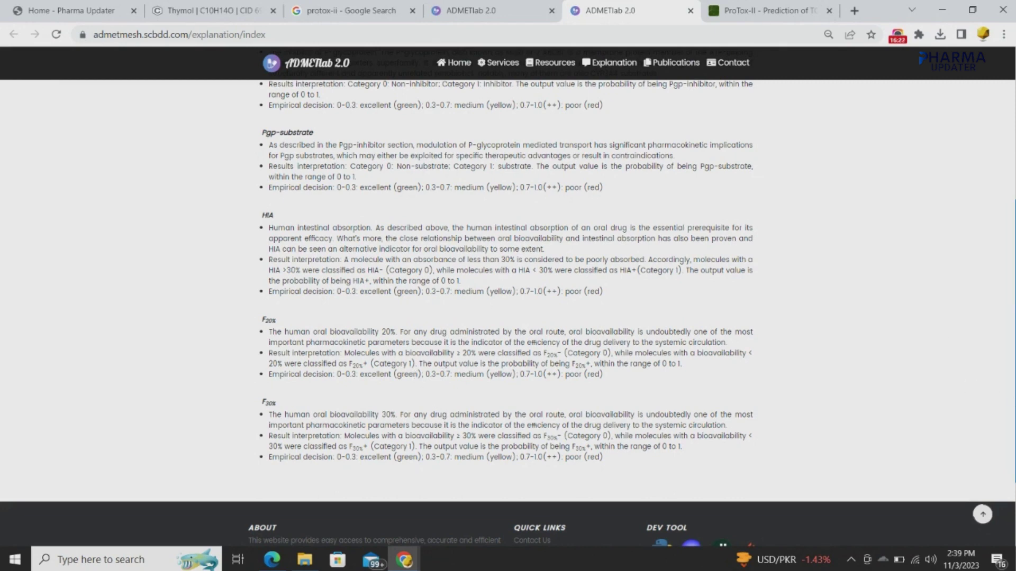
{"action": "scroll", "coordinate": [961, 211], "scroll_direction": "up", "scroll_amount": 6}
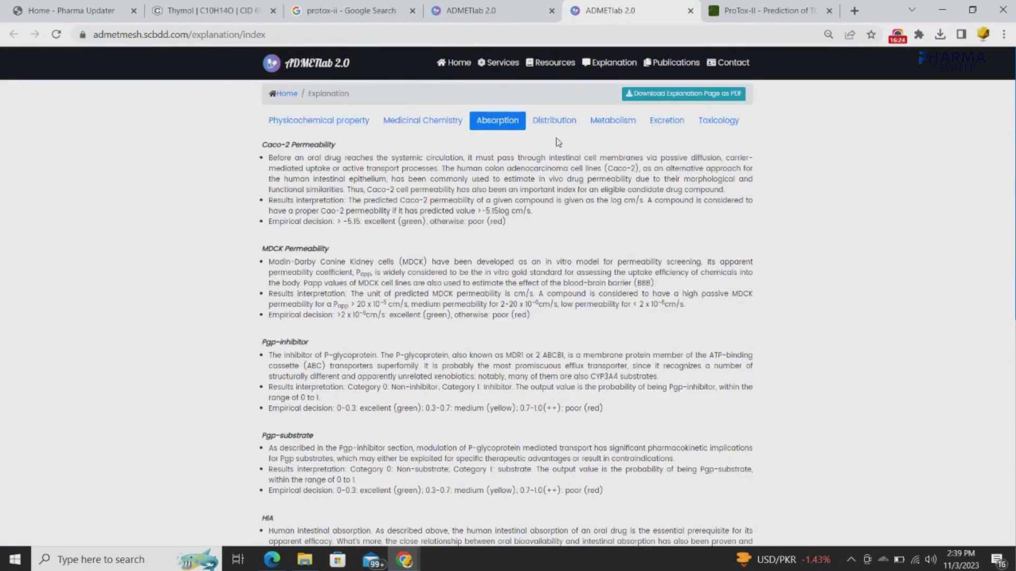
- Read the Distribution, Metabolism and Excretion explanations and refer back to thymol's evaluation results
{"action": "left_click", "coordinate": [555, 123]}
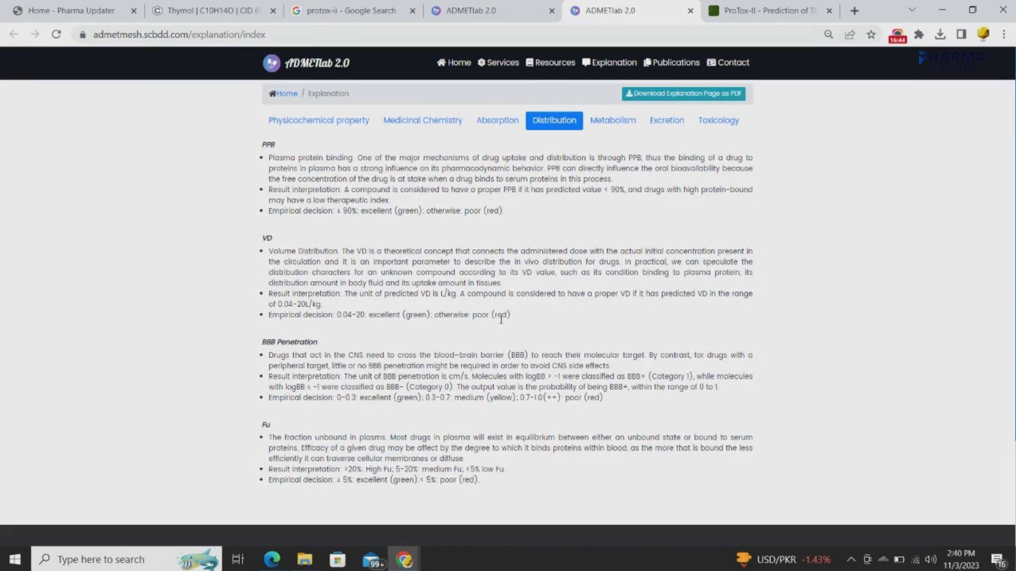
{"action": "left_click", "coordinate": [614, 123]}
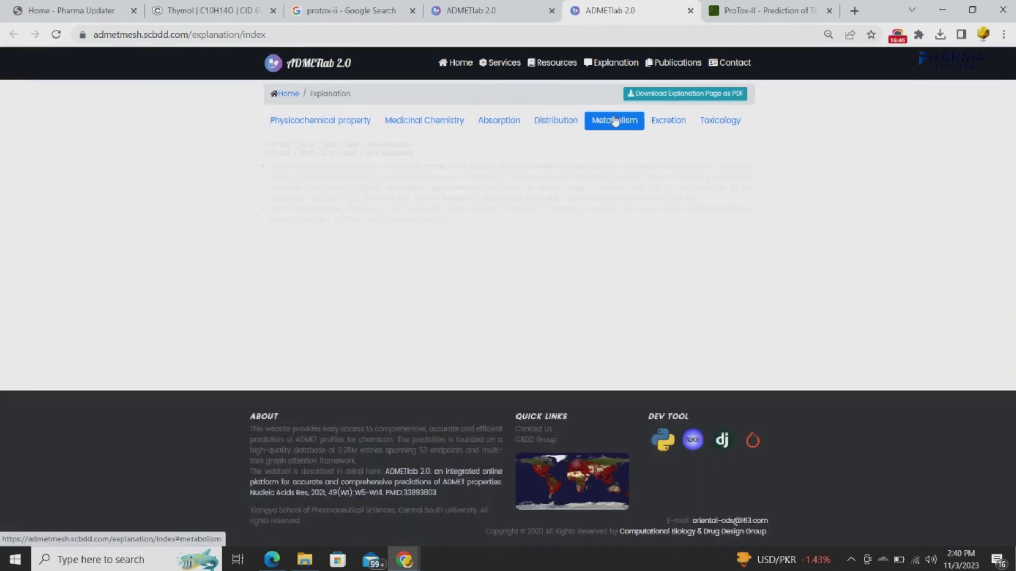
{"action": "left_click", "coordinate": [666, 123]}
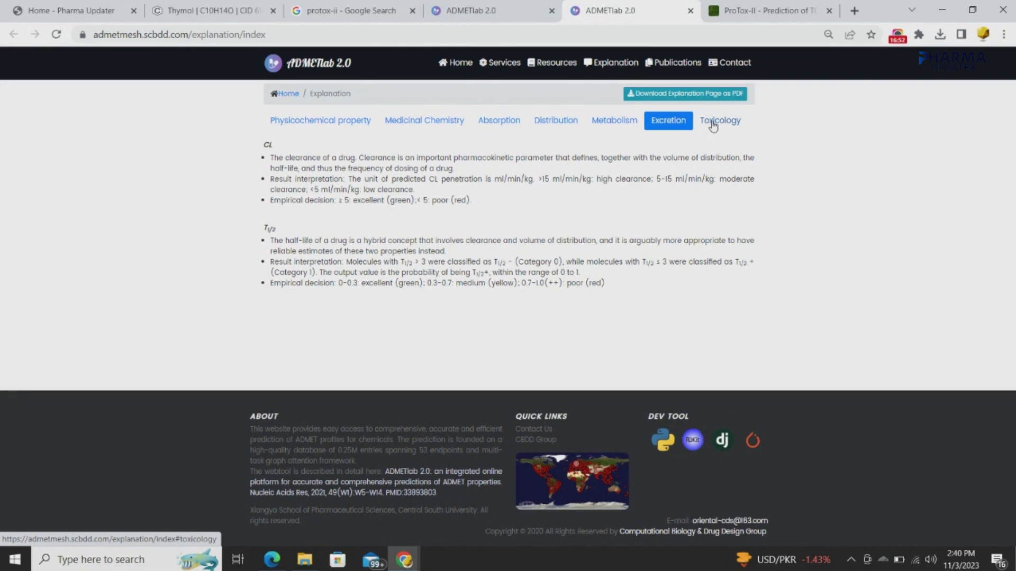
{"action": "left_click", "coordinate": [507, 14]}
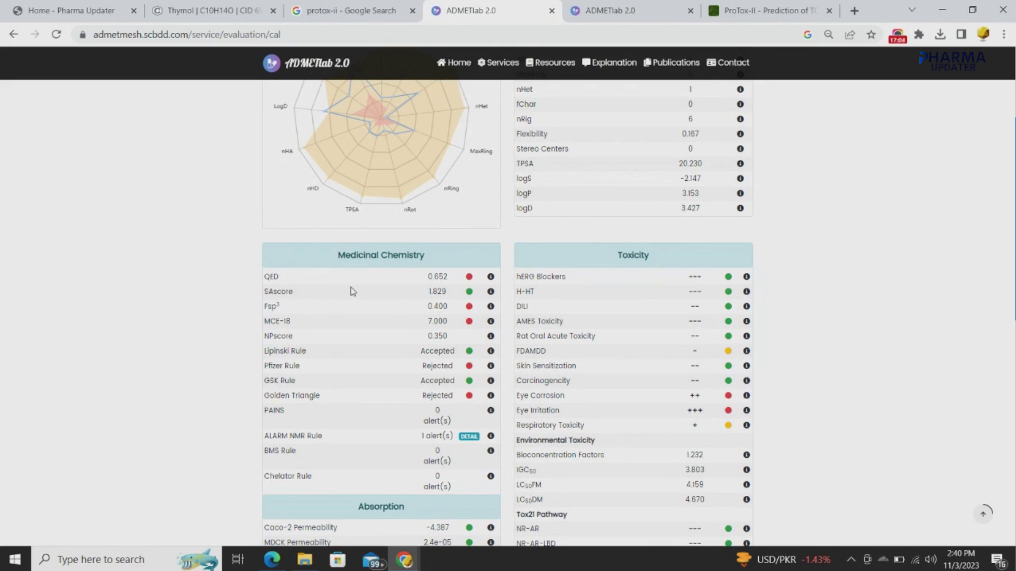
{"action": "left_click", "coordinate": [645, 10]}
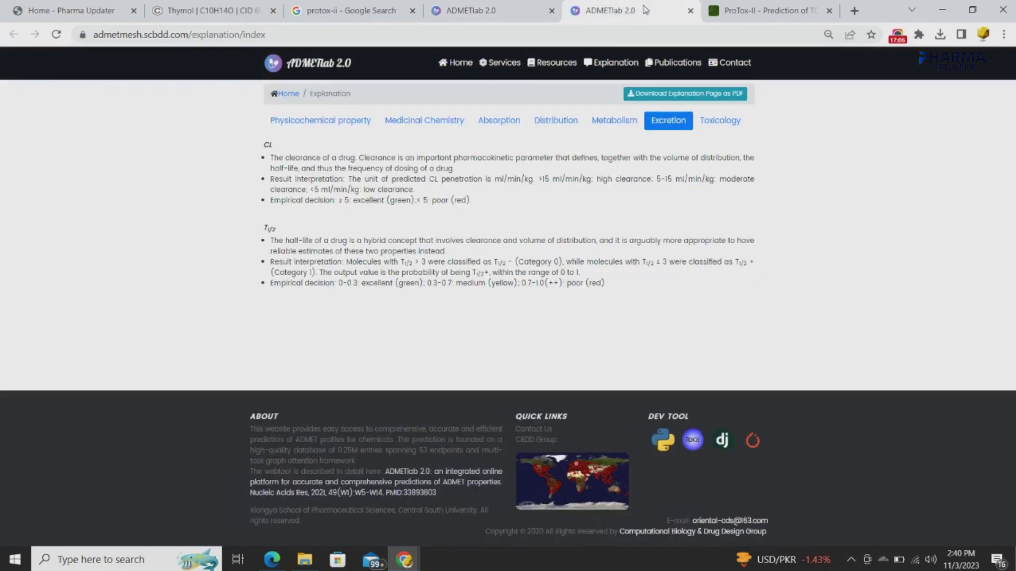
- Check the Toxicology explanations against thymol's Toxicity results and switch to the ProTox-II Tox-Prediction page
{"action": "left_click", "coordinate": [727, 127]}
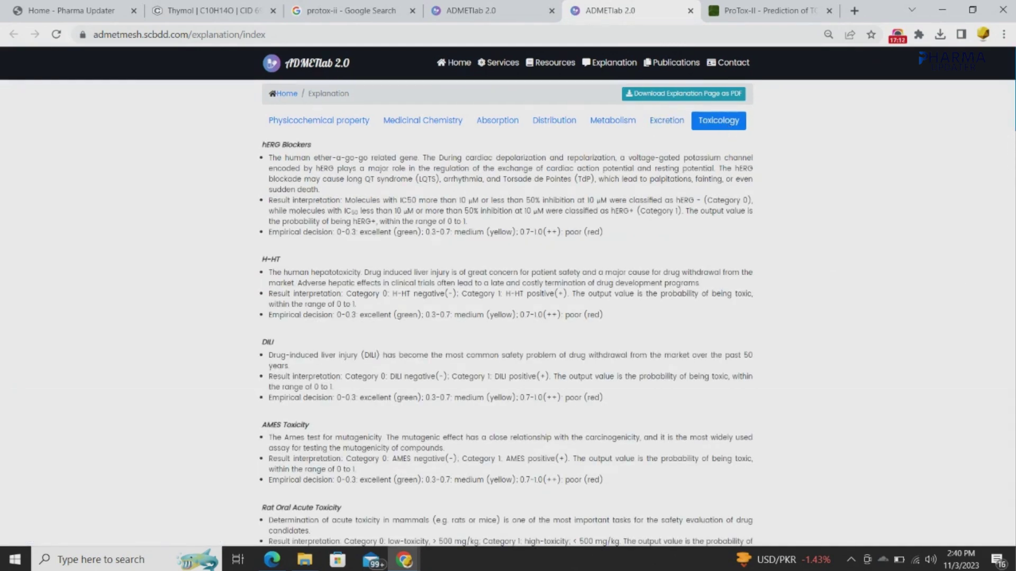
{"action": "scroll", "coordinate": [508, 318], "scroll_direction": "down", "scroll_amount": 1}
{"action": "scroll", "coordinate": [508, 318], "scroll_direction": "up", "scroll_amount": 1}
{"action": "left_click", "coordinate": [455, 11]}
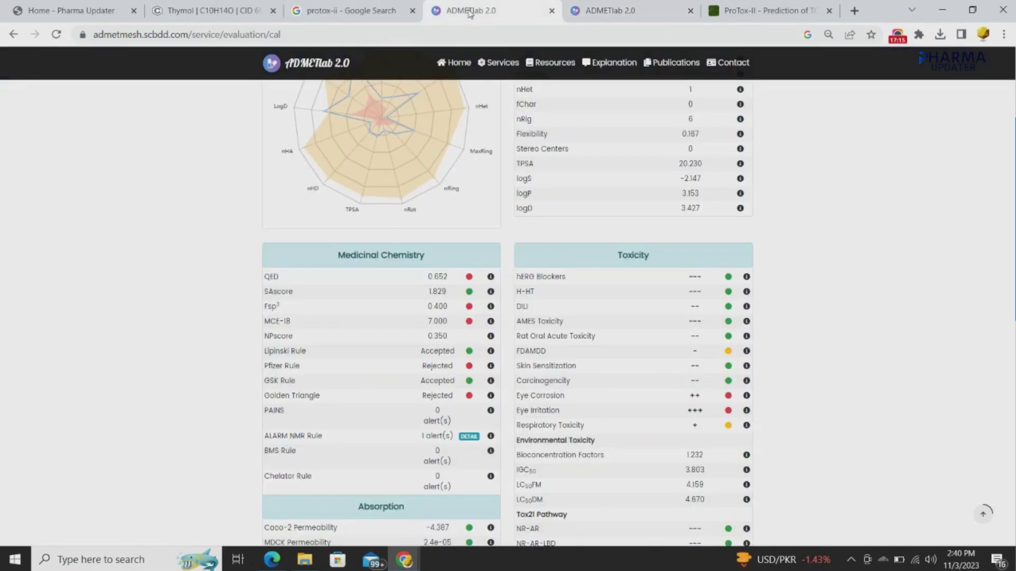
{"action": "left_click", "coordinate": [733, 16]}
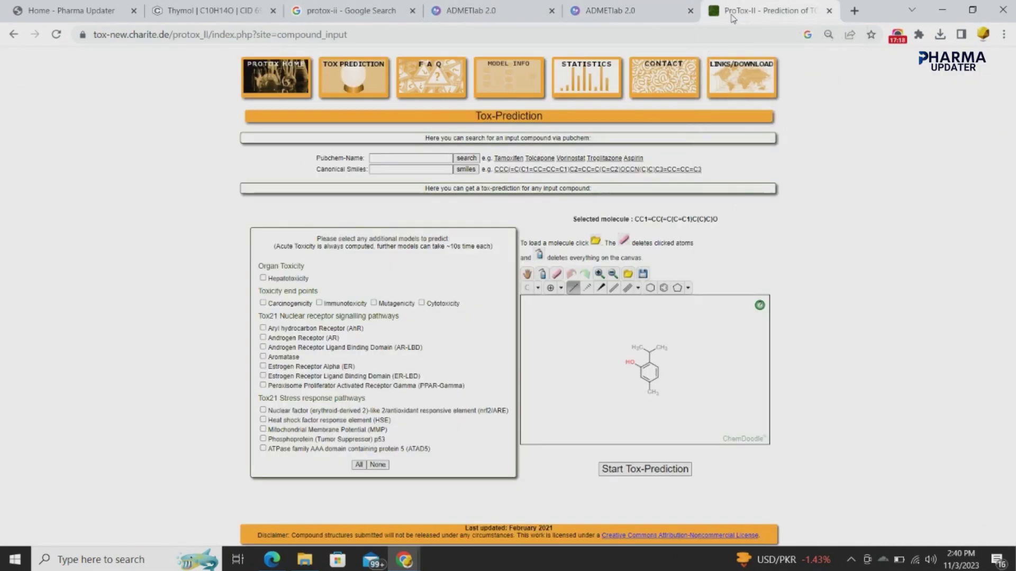